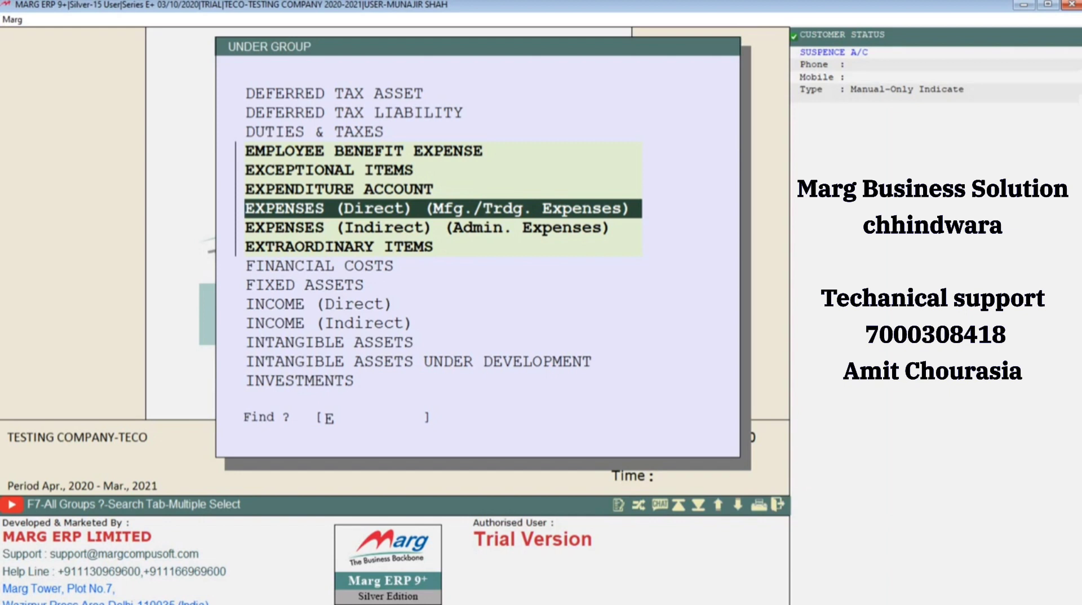
Choose EXPENSES (Indirect) (Admin. Expenses) as the account group for the new ledger
key("Down")
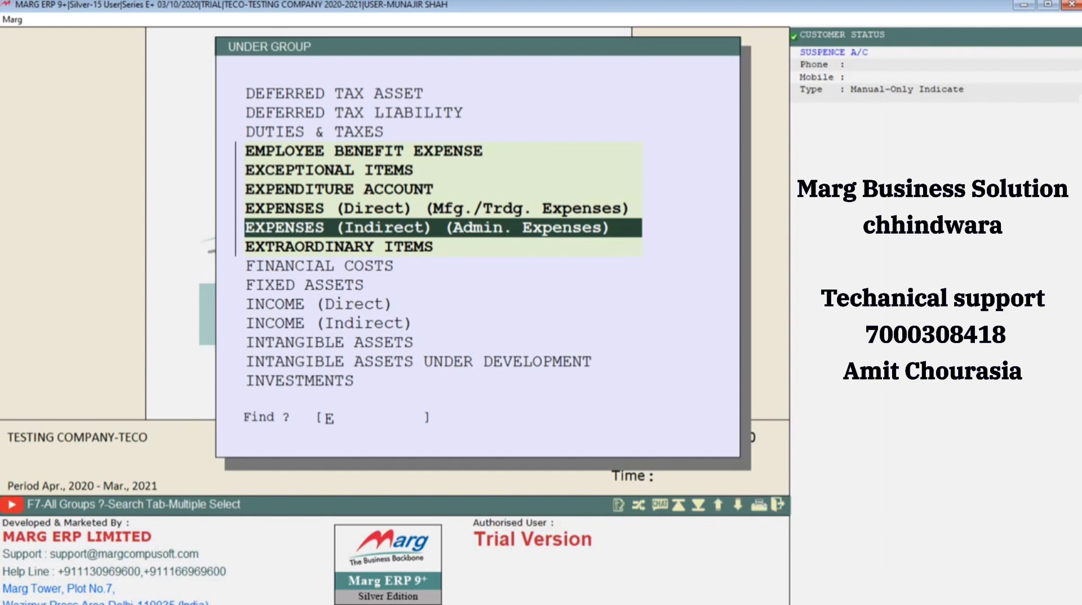
key("Up")
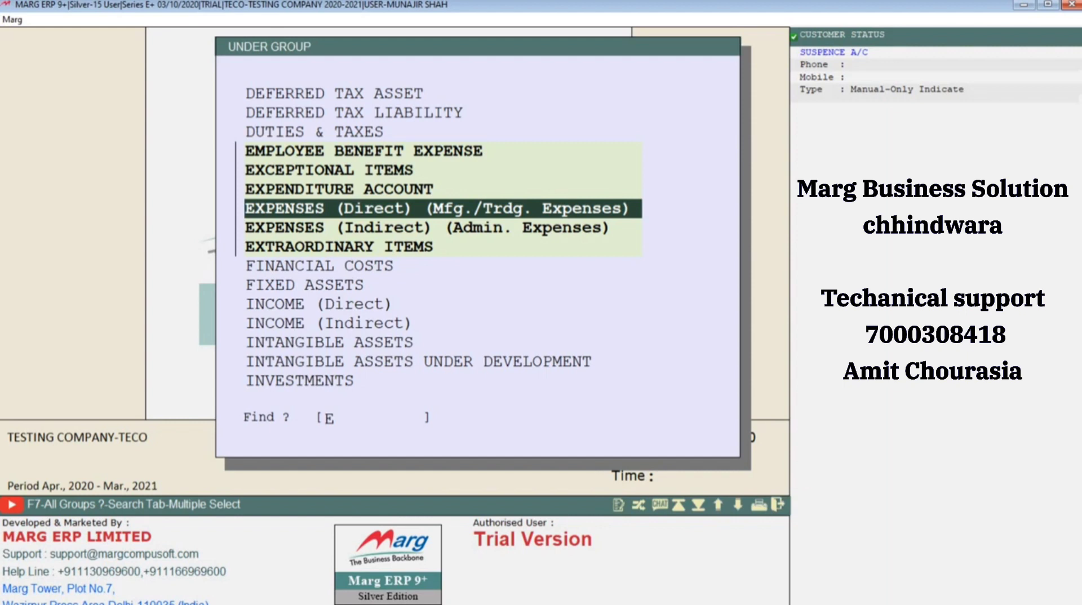
key("Down")
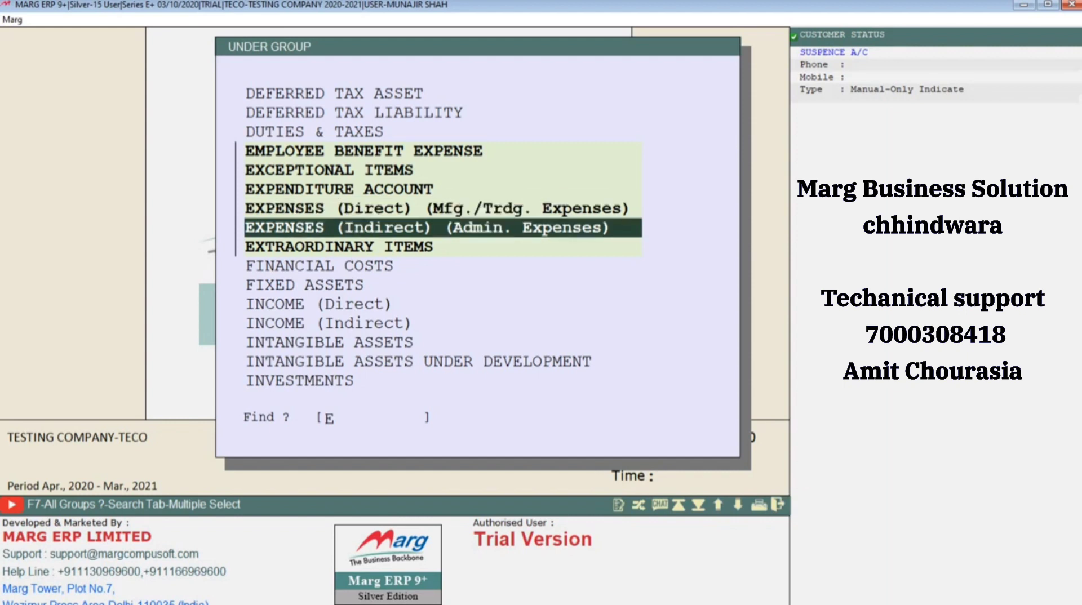
key("Return")
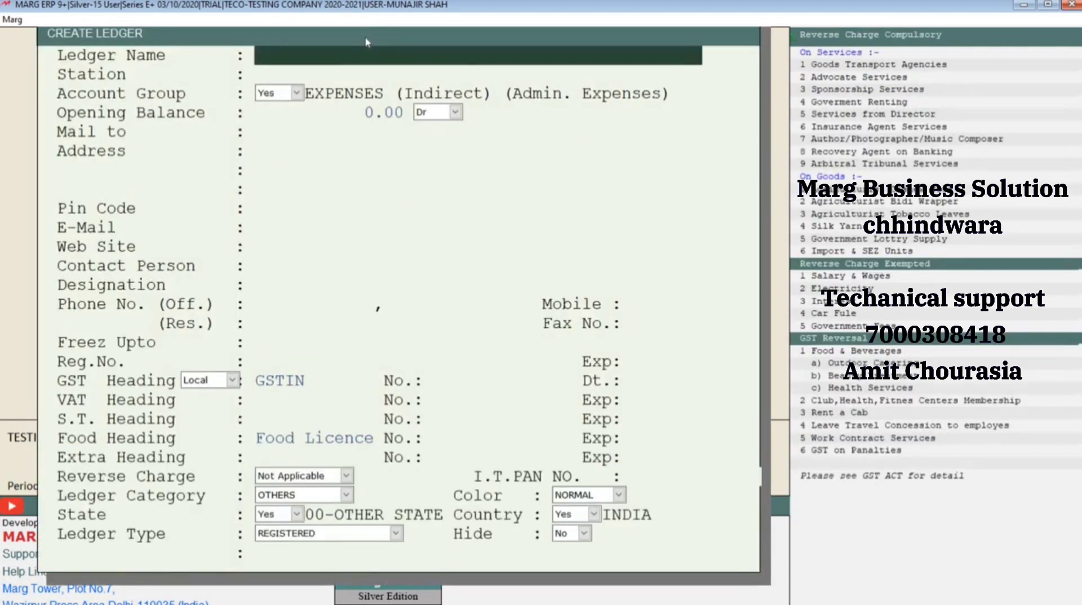
Name the new ledger TEA EXP. and keep its station blank and its account group as chosen
type("TEA")
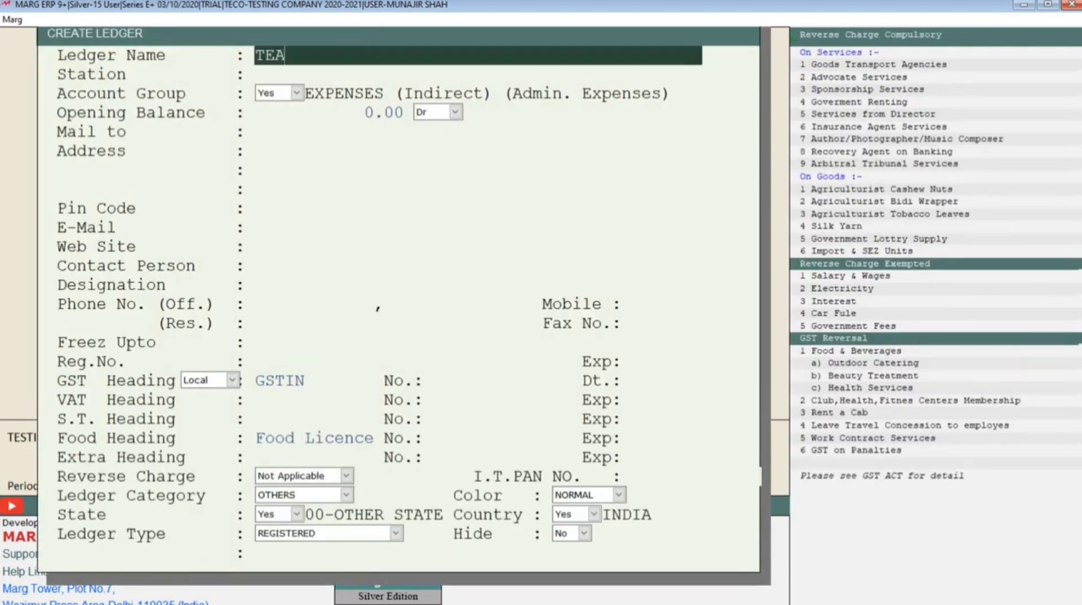
type(" EXP.")
key("Return")
key("Return")
Keep the opening balance and contact details of the TEA EXP. ledger at their defaults and save it
key("Return")
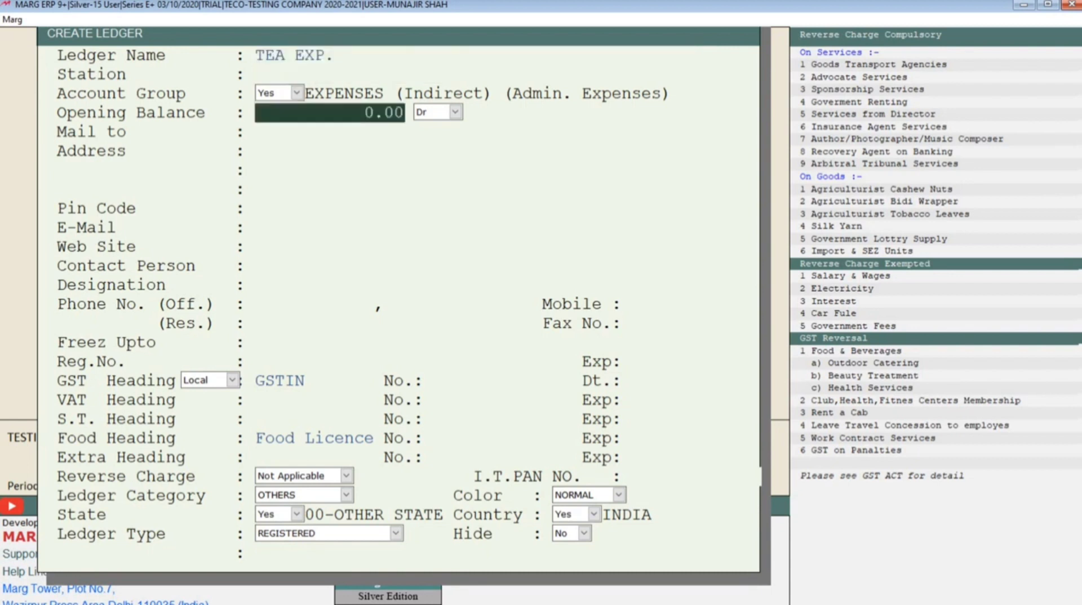
key("Return")
key("Return")
key("Return")
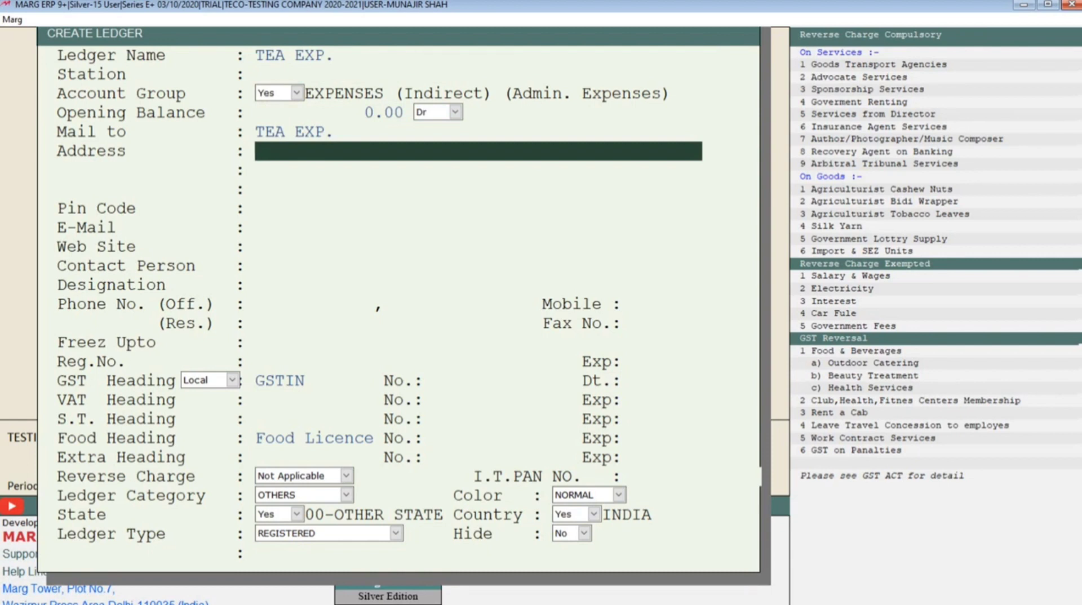
key("Return")
key("Return")
key("Return")
key("Return")
key("Return")
key("Return")
key("Return")
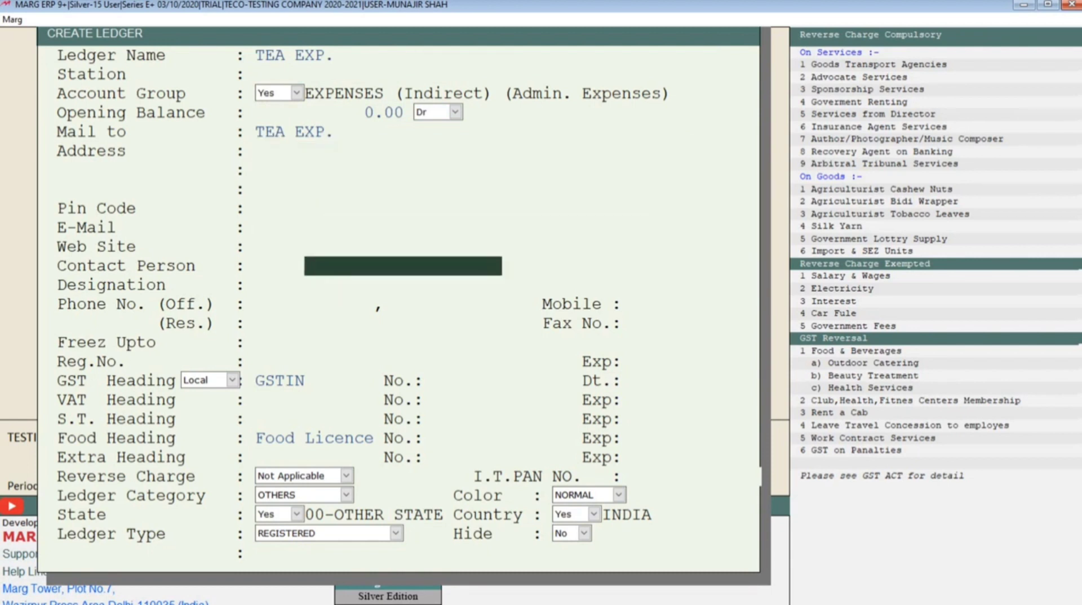
key("Return")
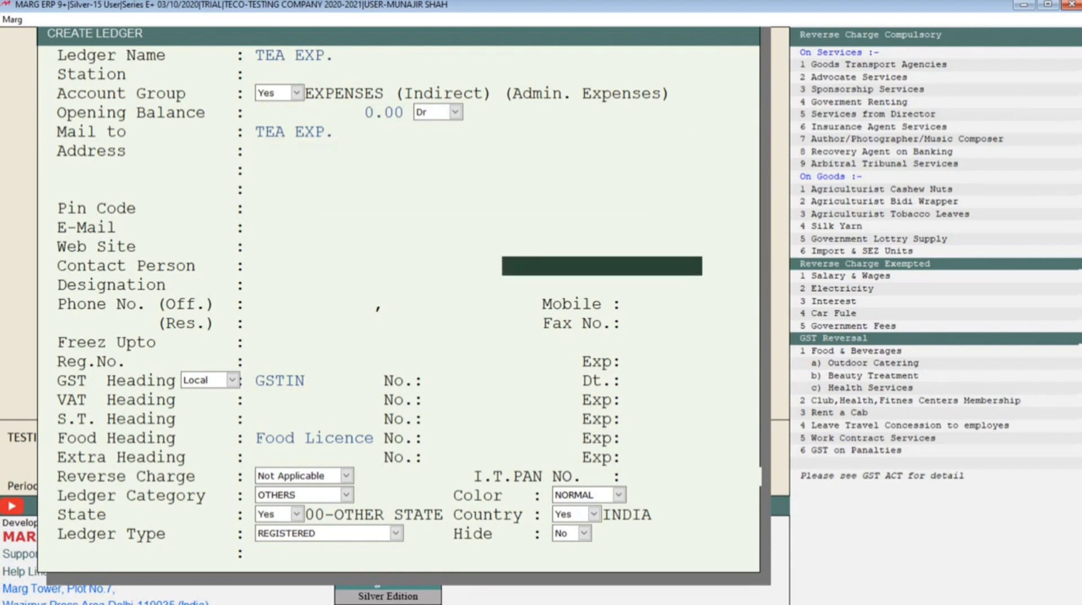
key("ctrl+w")
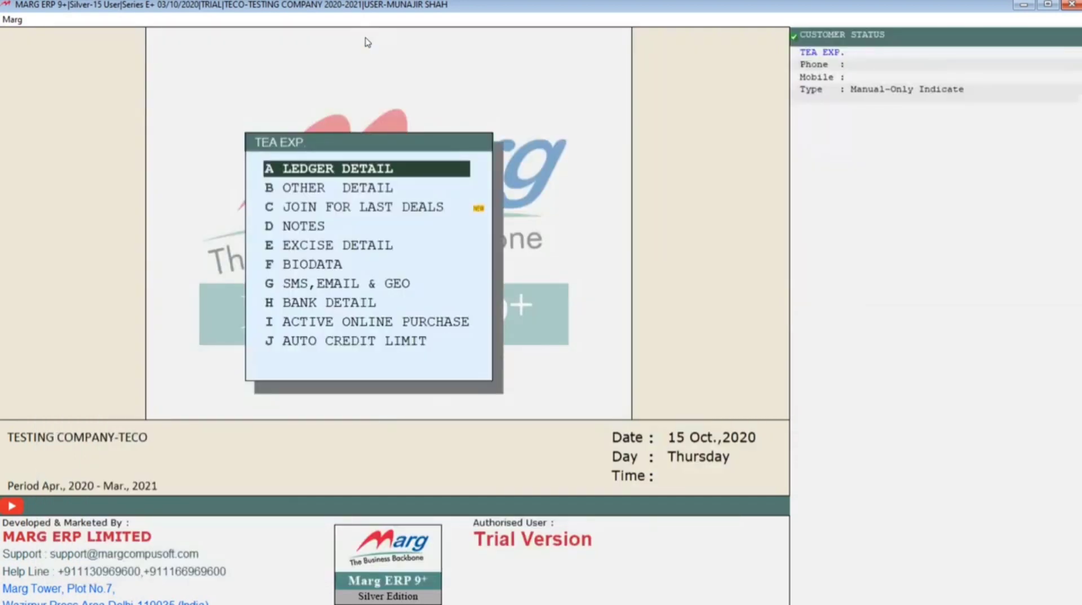
Look over the additional detail options for the TEA EXP. ledger and return to the account group list
key("Down")
key("Down")
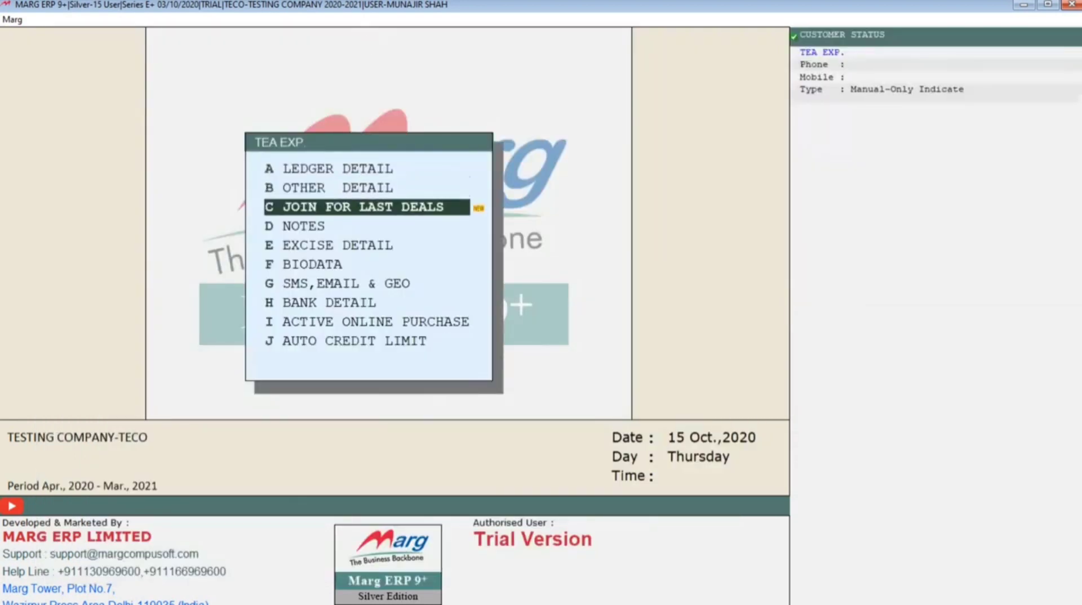
key("Up")
key("Up")
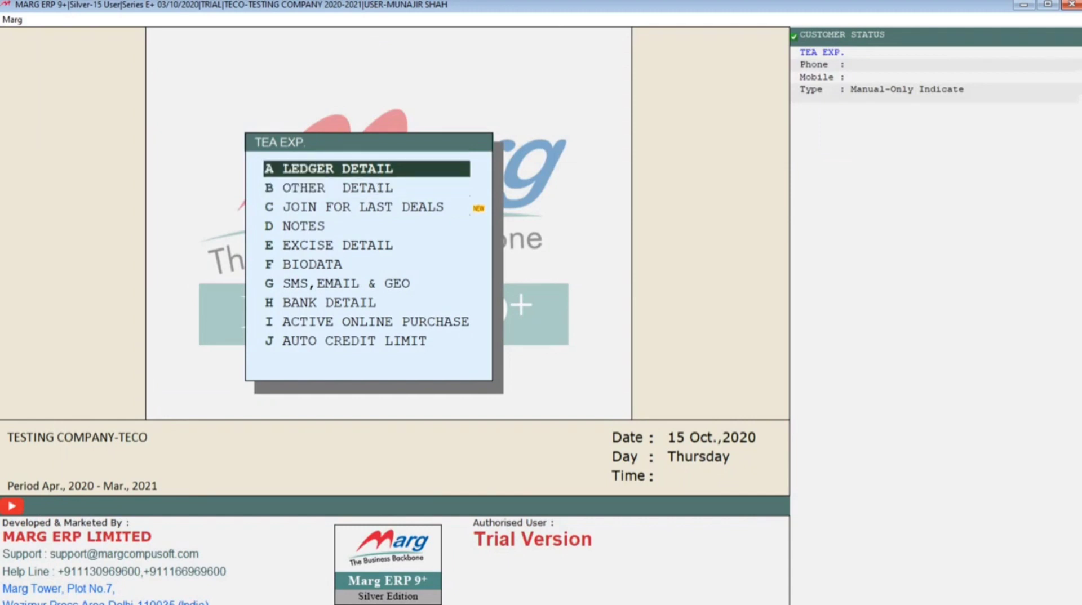
key("Down")
key("Down")
key("Down")
key("Down")
key("Down")
key("Down")
key("Down")
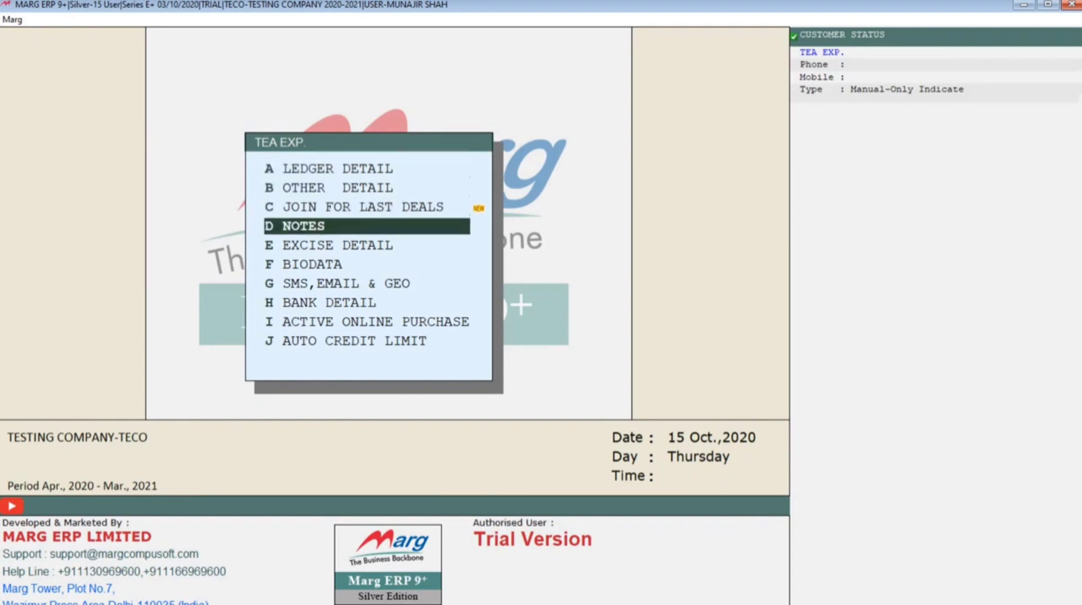
key("Down")
key("Down")
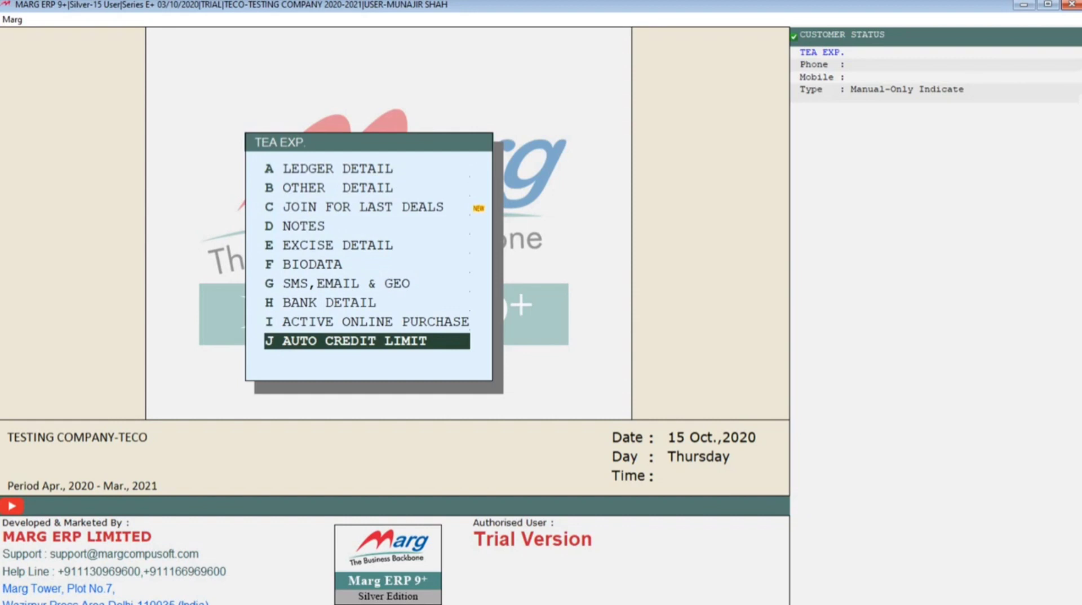
key("Up")
key("Up")
key("Up")
key("Up")
key("Up")
key("Up")
key("Up")
key("Up")
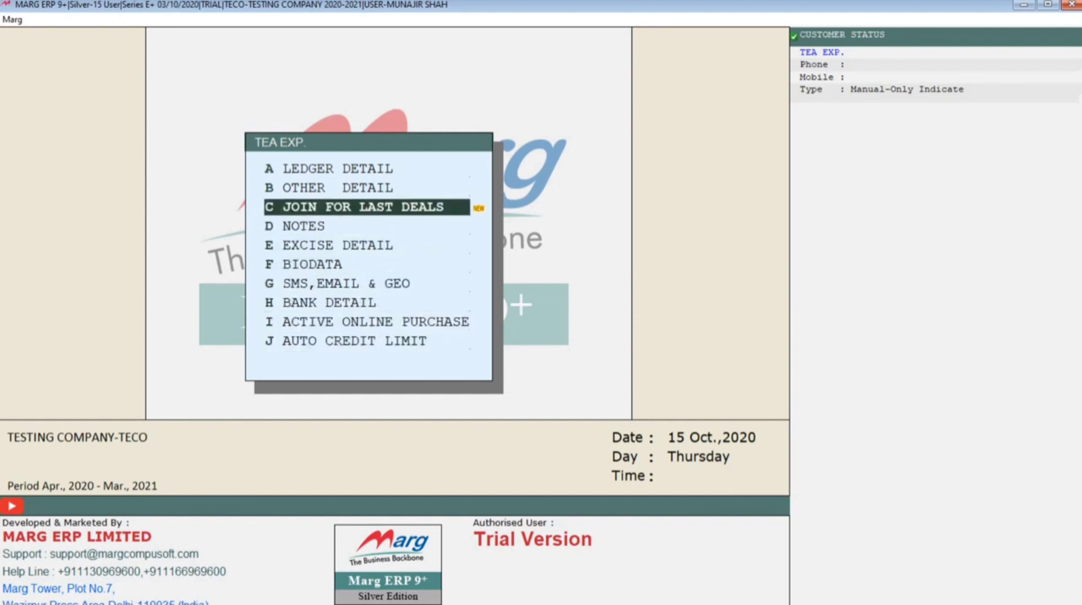
key("Up")
key("Return")
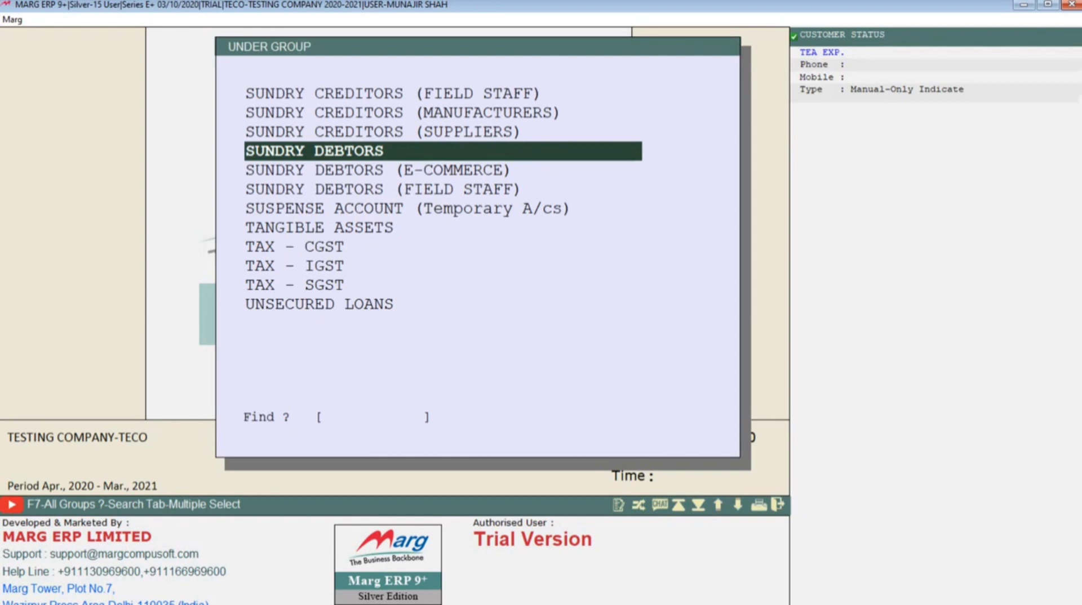
Choose EXPENSES (Direct) (Mfg./Trdg. Expenses) as the account group for another new ledger
type("E")
key("Down")
key("Down")
key("Down")
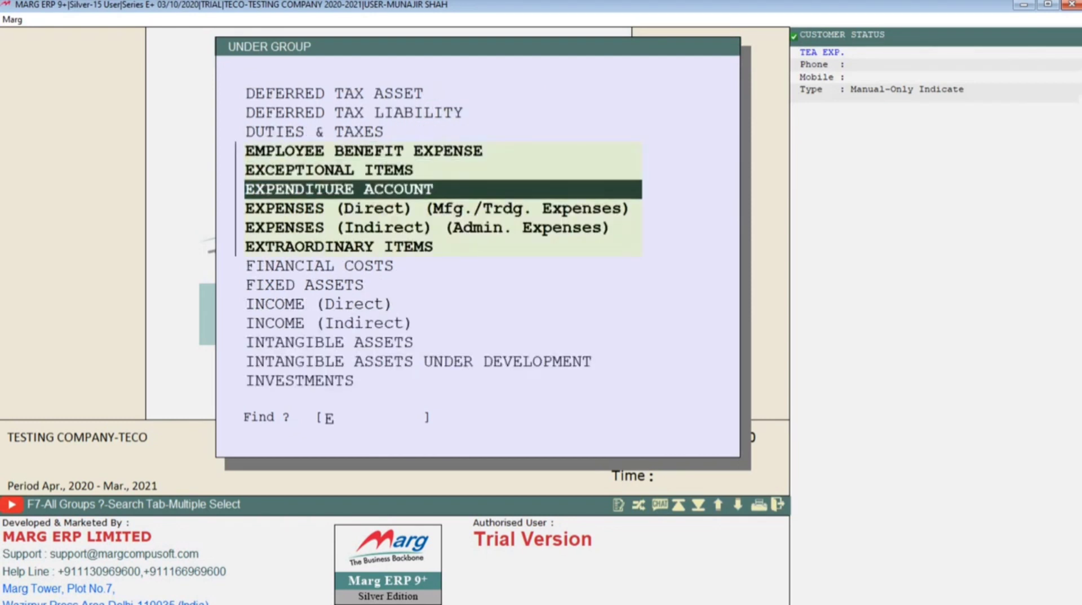
key("Return")
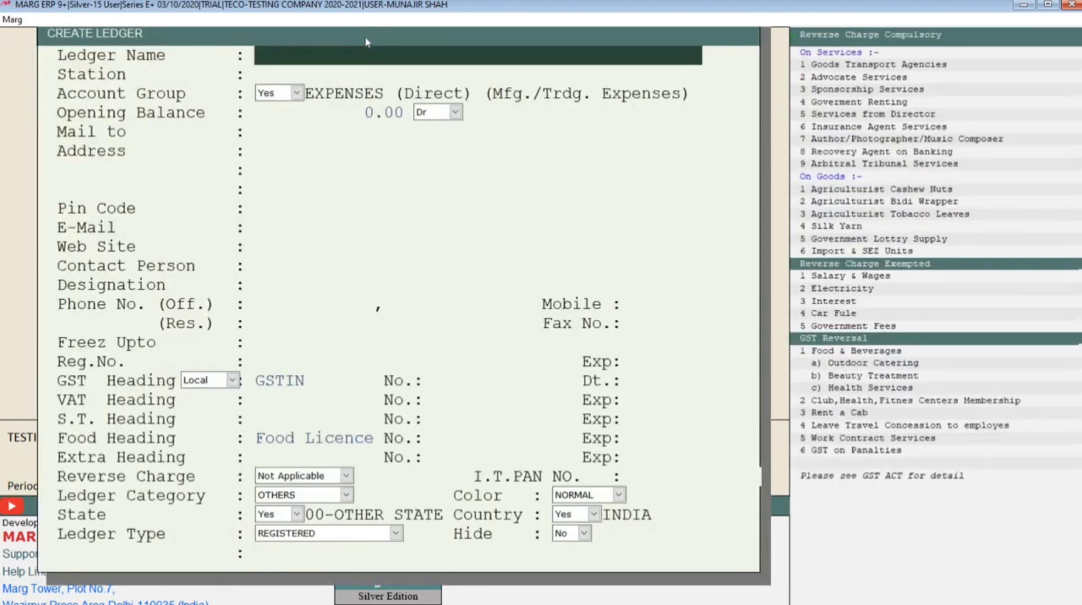
Name the ledger ADS EXP., save it with the remaining fields at their defaults, and leave ledger creation
type("ADS EXP")
key("Return")
key("Return")
key("Return")
key("Return")
key("Return")
key("Return")
key("Return")
key("Return")
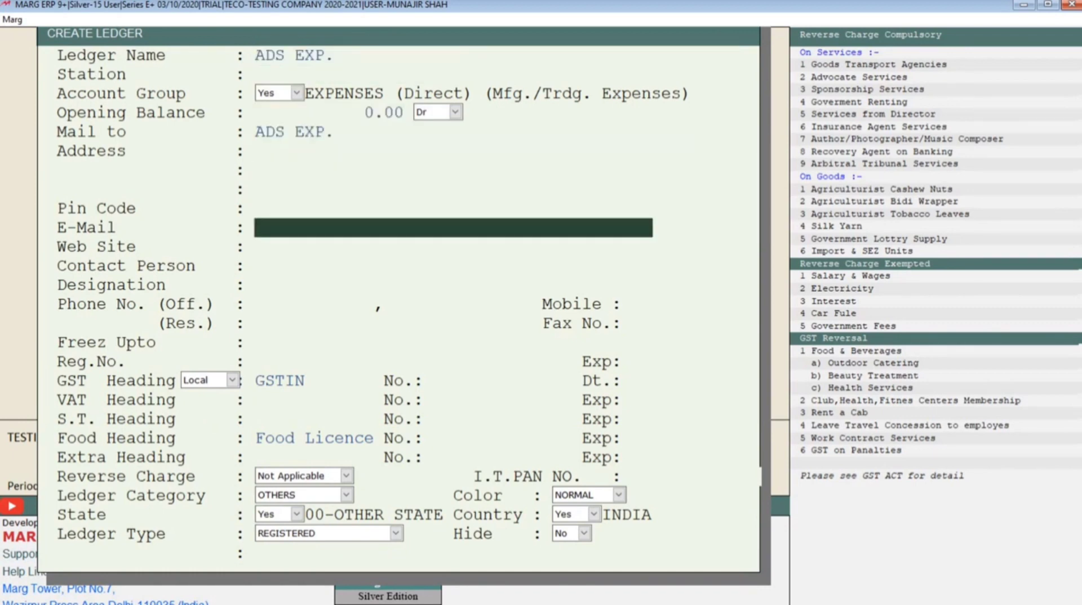
key("ctrl+w")
key("Escape")
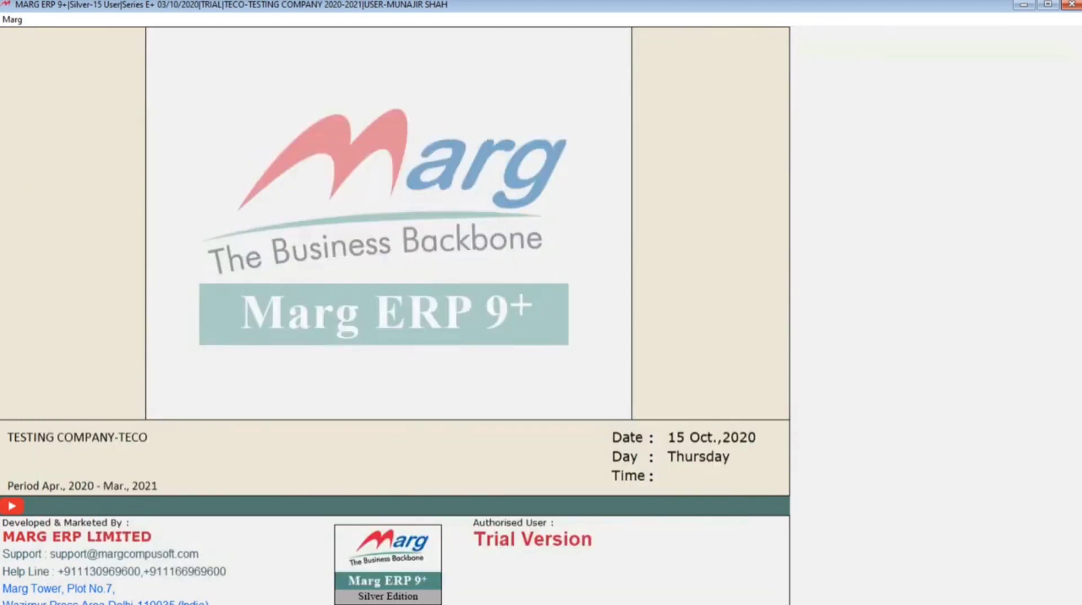
key("Escape")
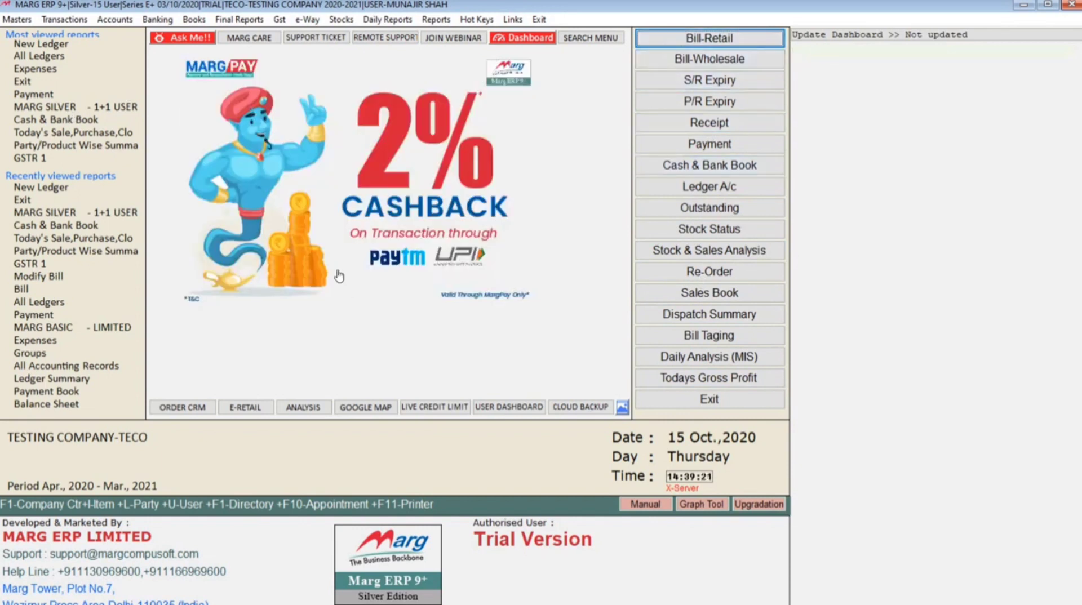
Open a new payment voucher
left_click(113, 21)
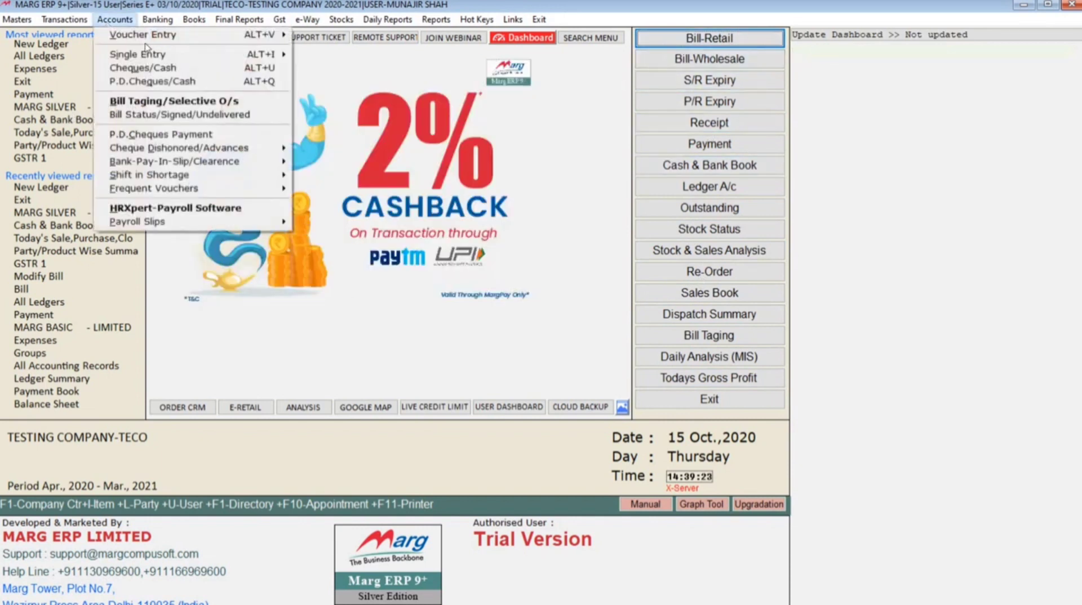
mouse_move(203, 37)
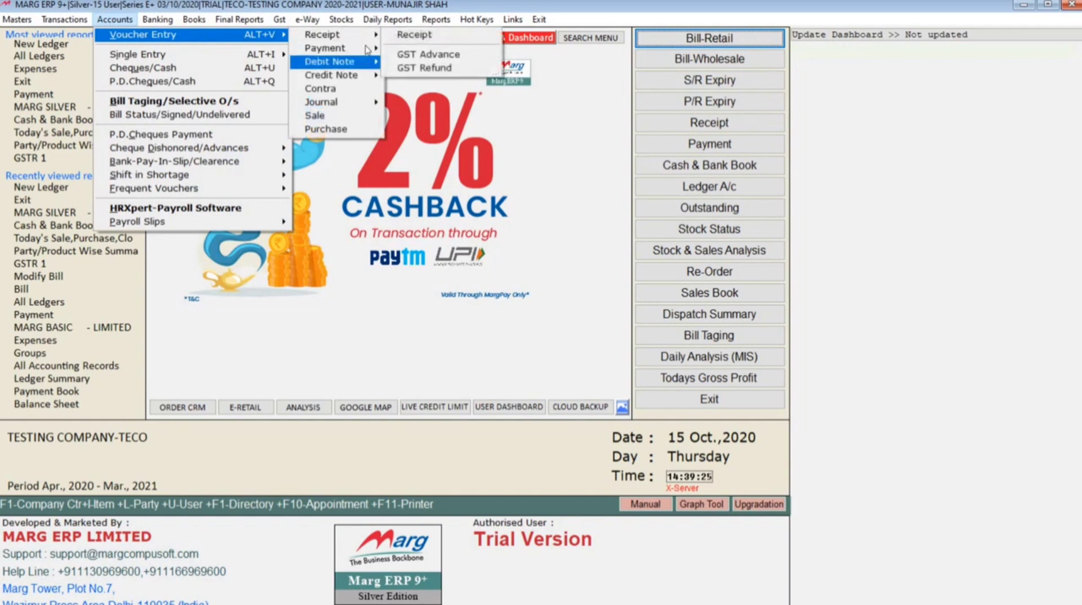
mouse_move(368, 50)
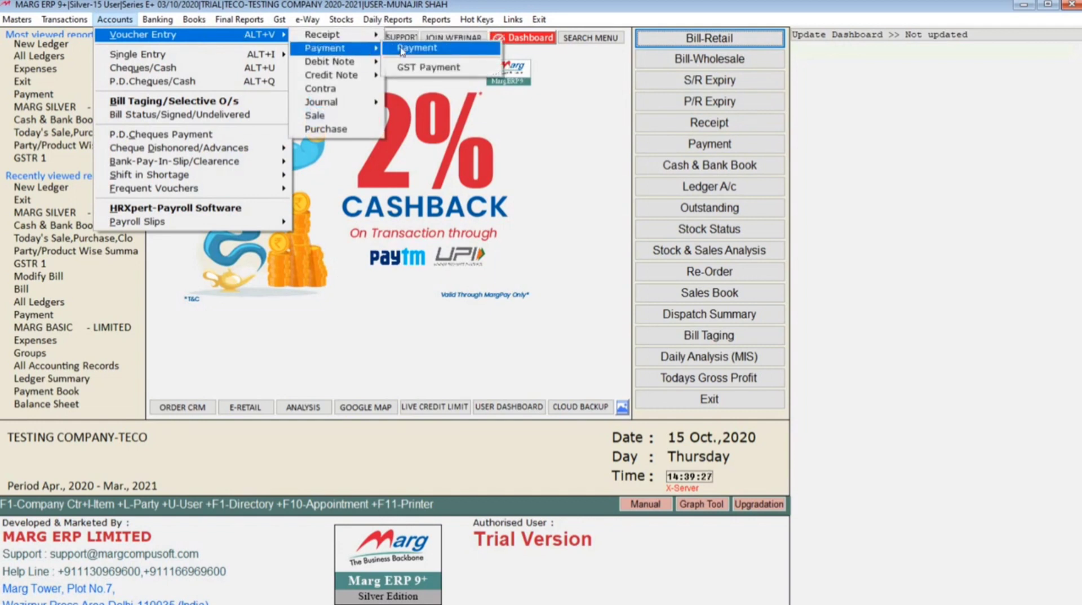
left_click(401, 50)
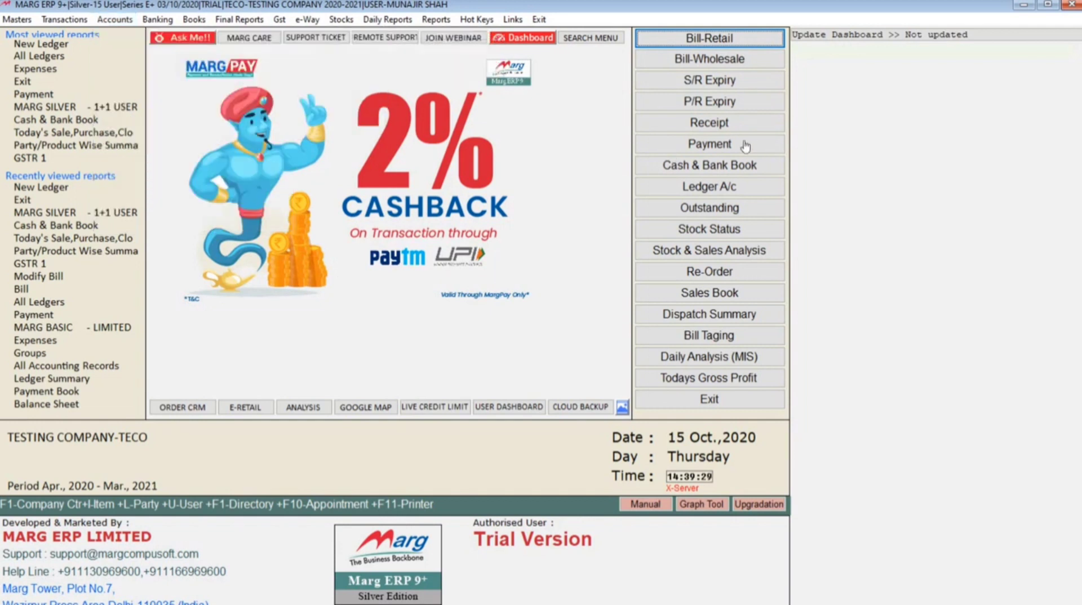
left_click(709, 144)
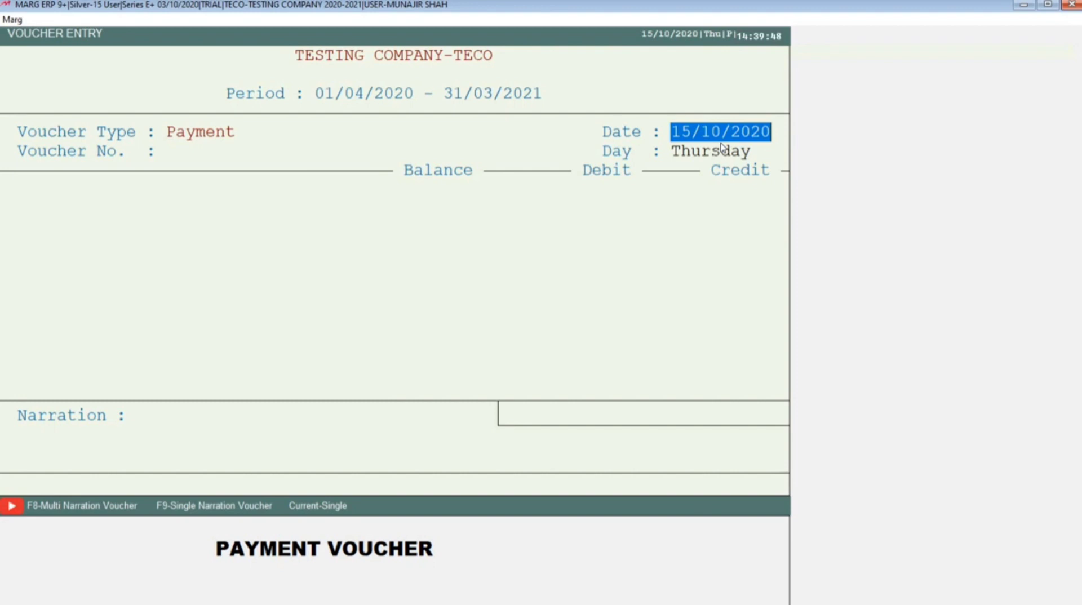
Keep the voucher date 15/10/2020 and debit the ADS EXP. ledger with 1500
key("Return")
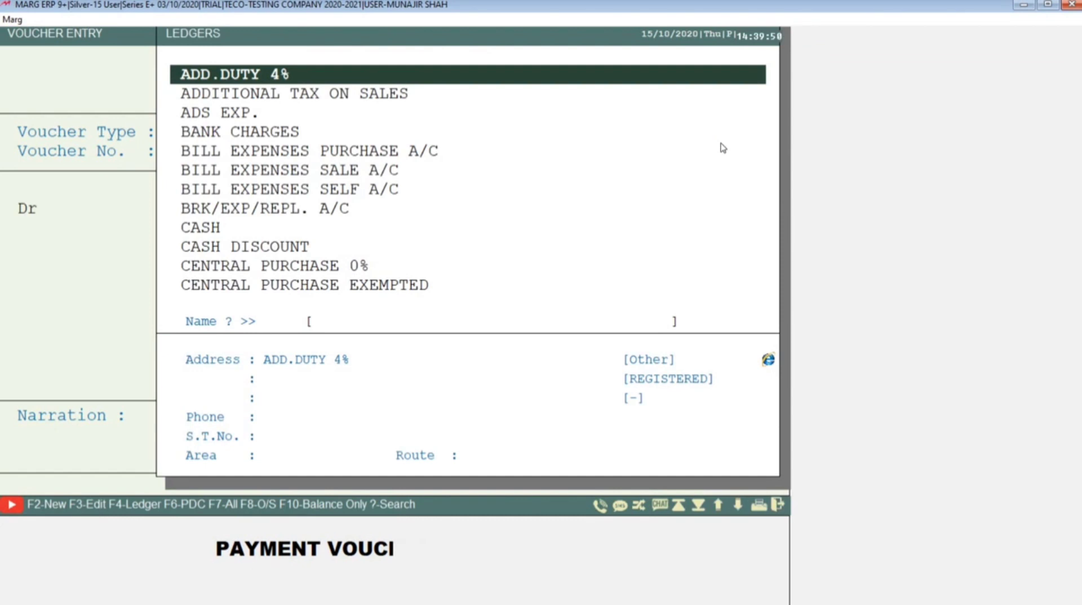
type("ADS")
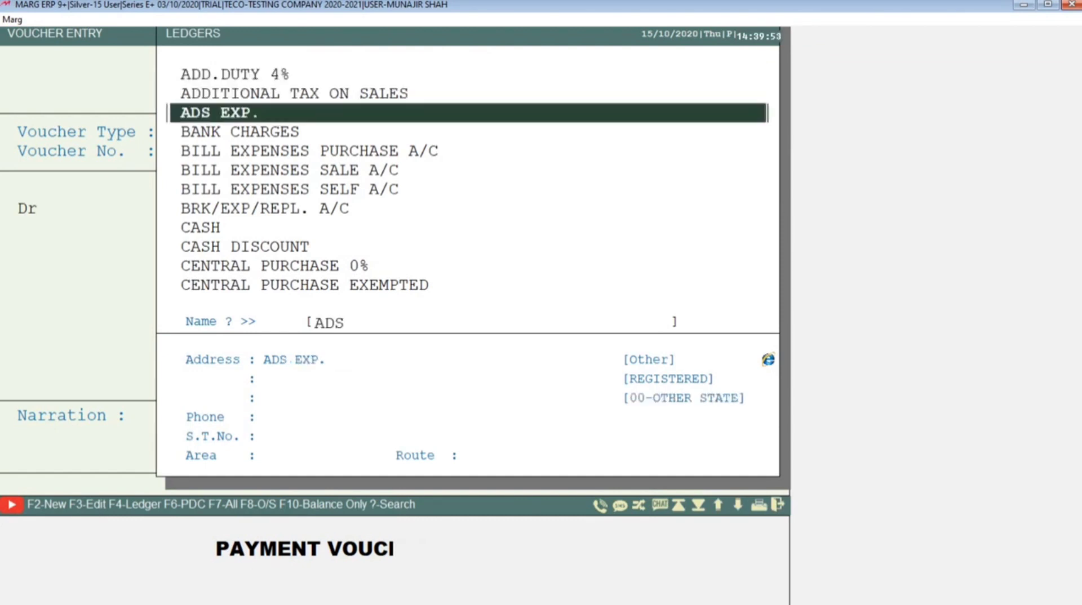
key("Return")
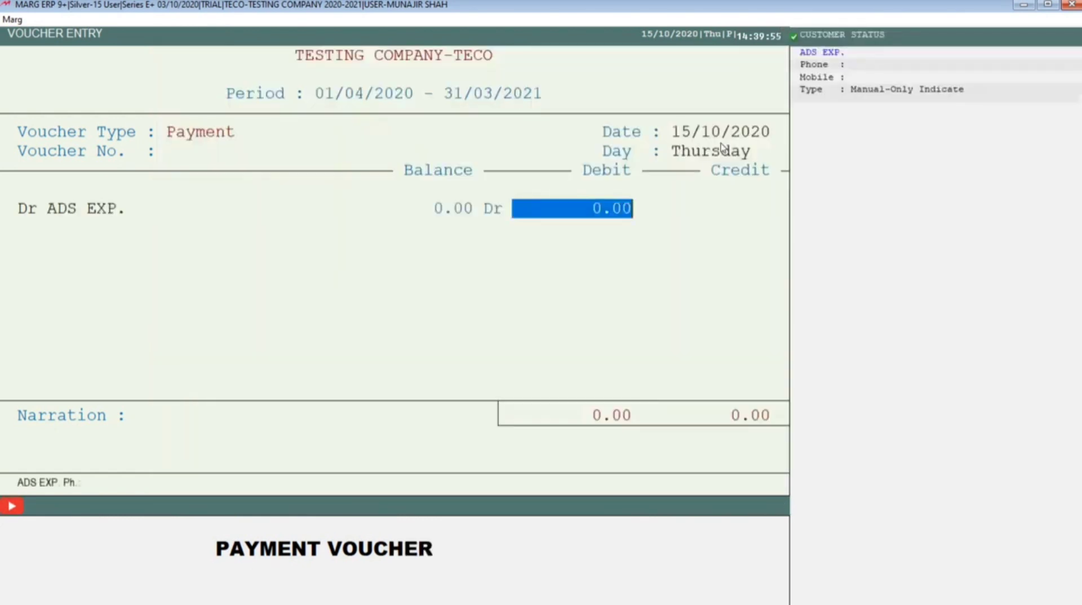
type("1500 .")
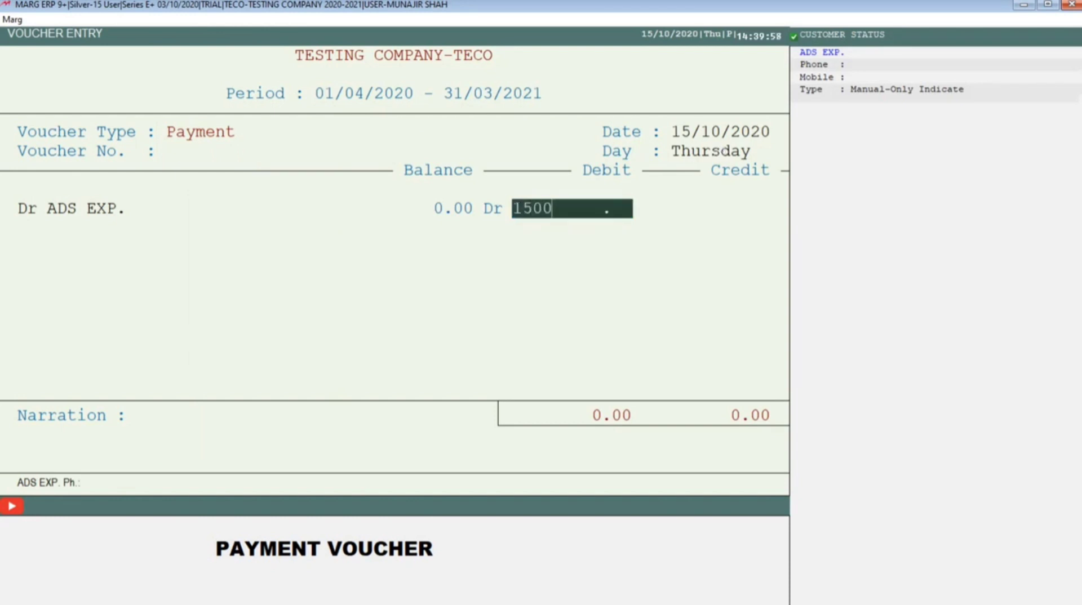
key("Return")
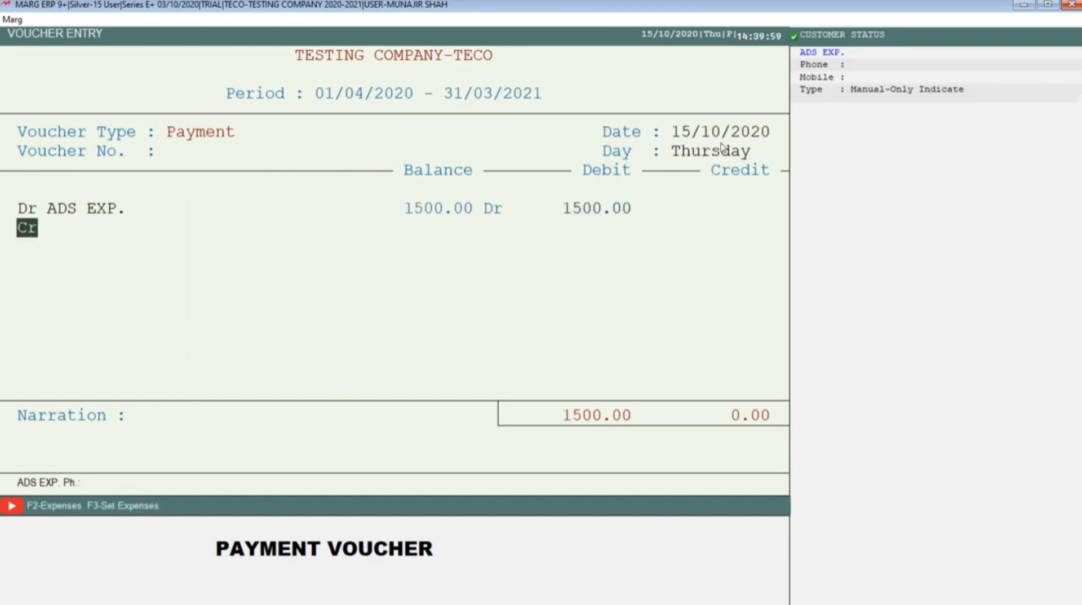
From the credit line's bank/cash list, start creating a new ledger under the BANK ACCOUNTS group
key("Return")
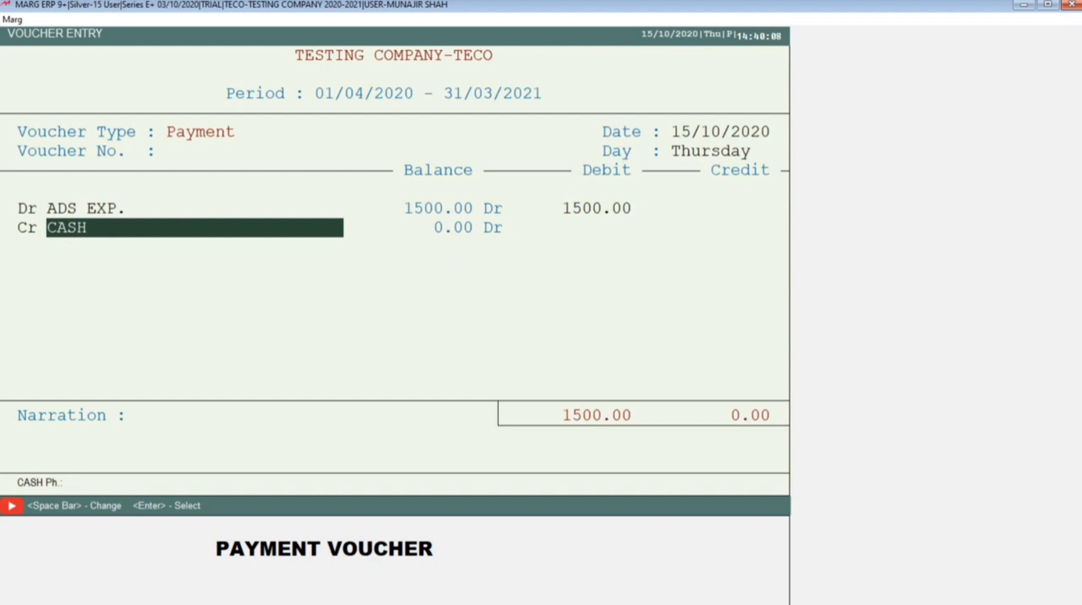
key("Return")
key("Down")
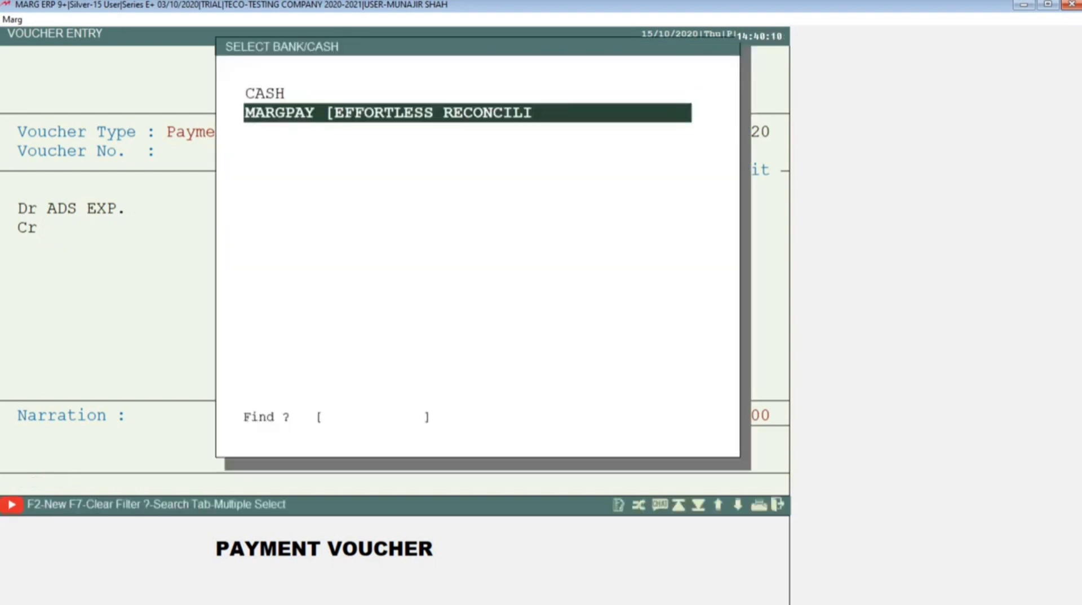
key("Up")
key("Down")
key("Up")
key("Down")
key("Up")
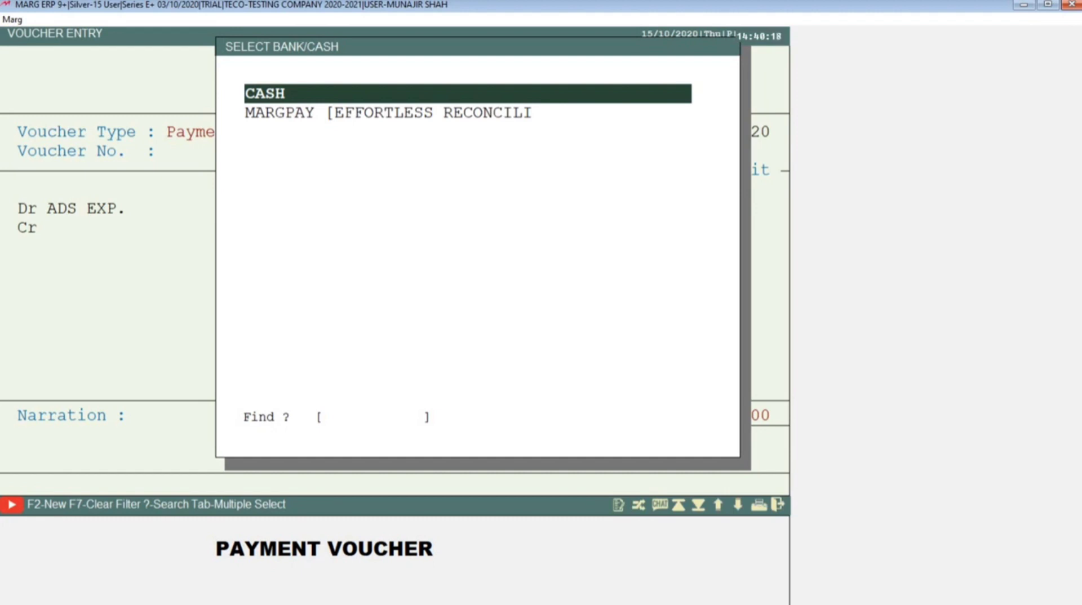
key("Down")
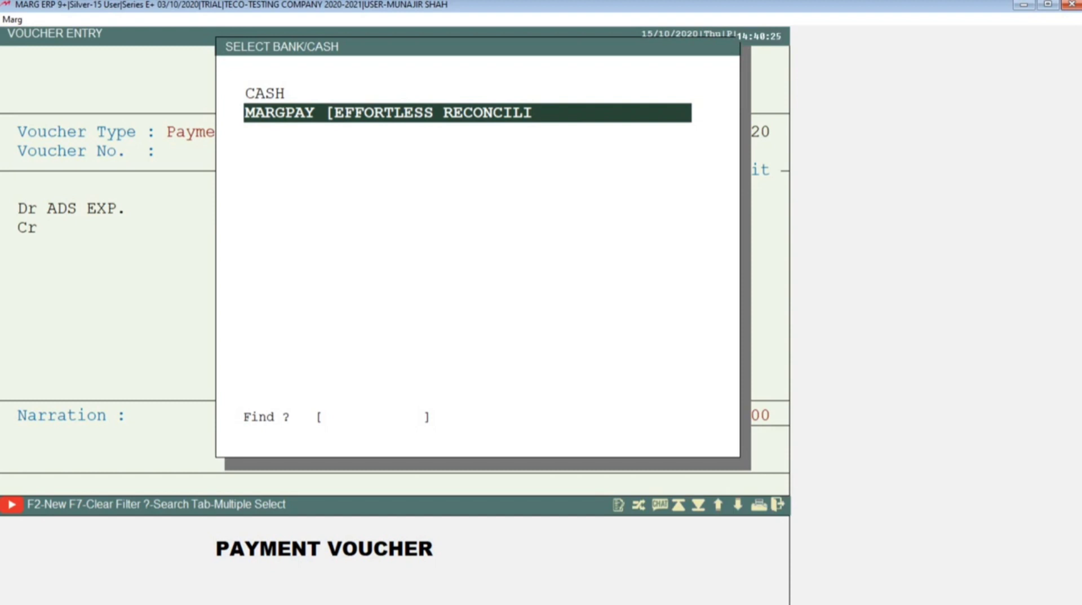
key("F2")
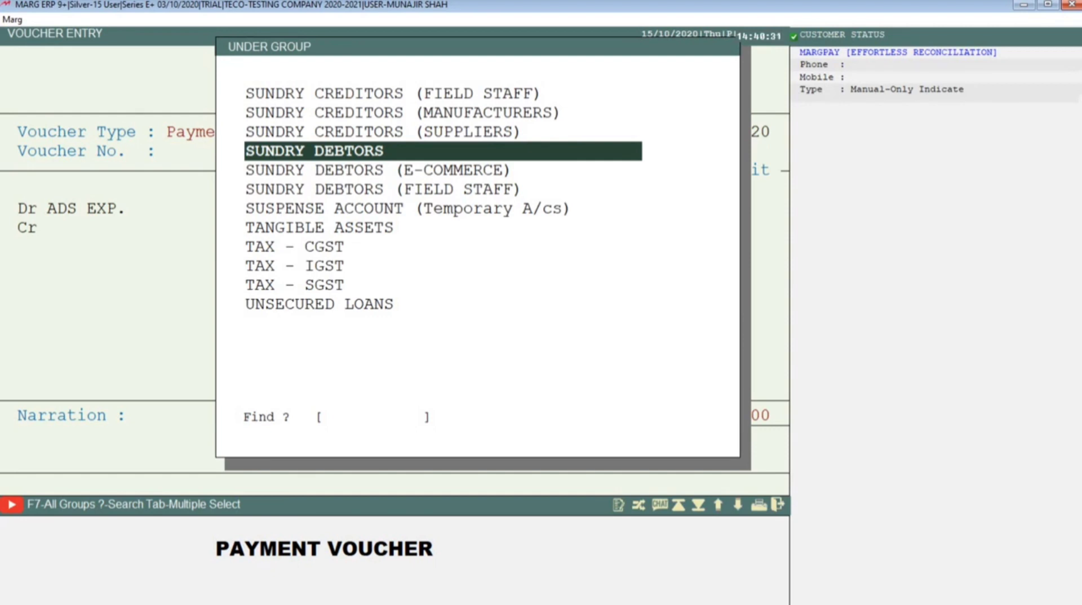
type("B")
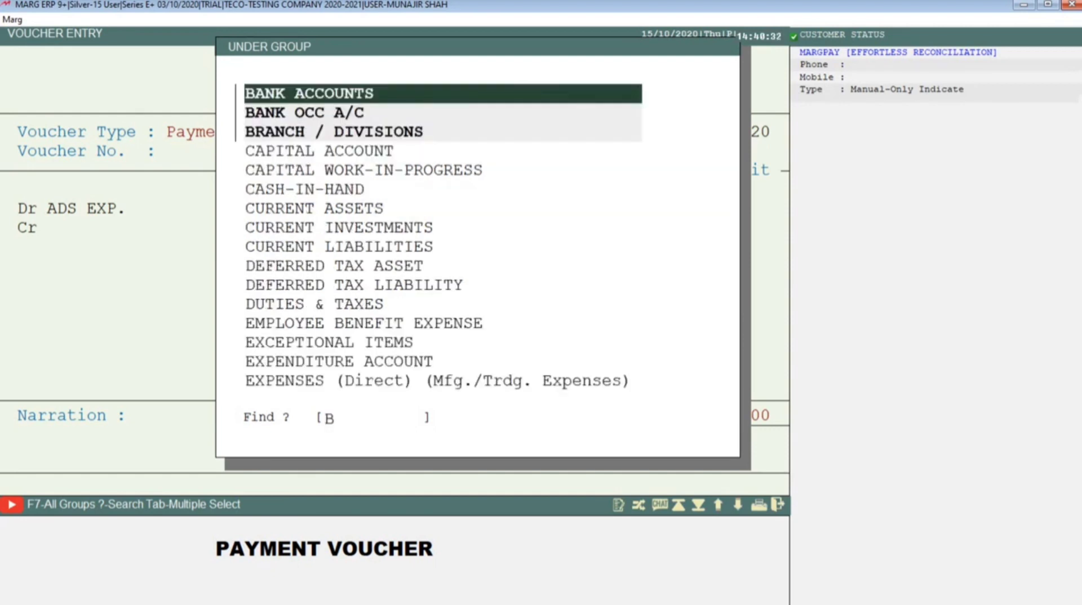
key("Return")
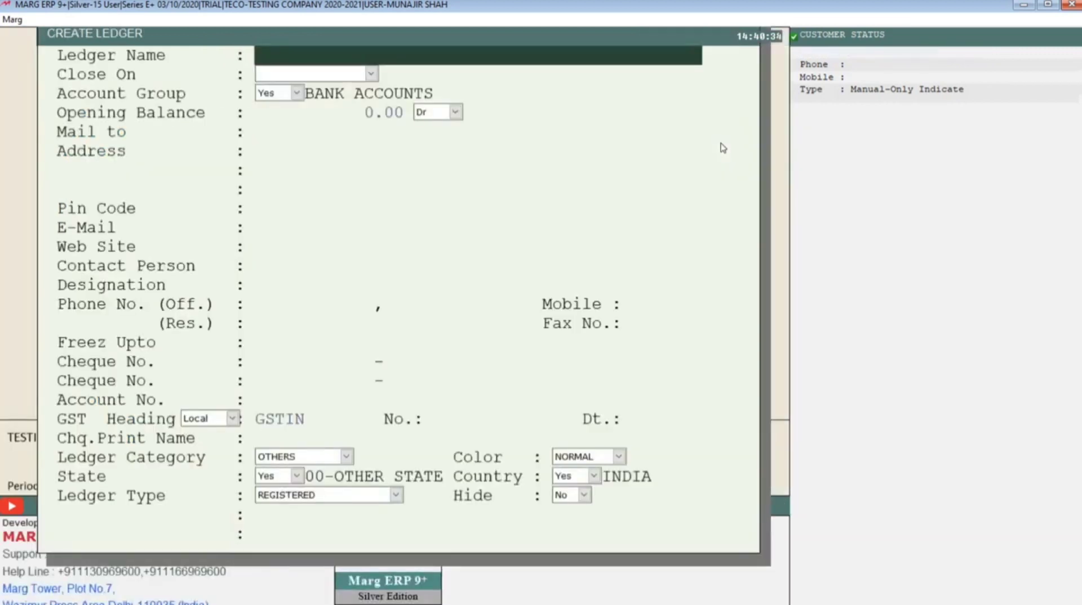
Name the new bank account ledger ICICI BANK
type("ICICI BANK")
key("Return")
key("Return")
key("Return")
key("Return")
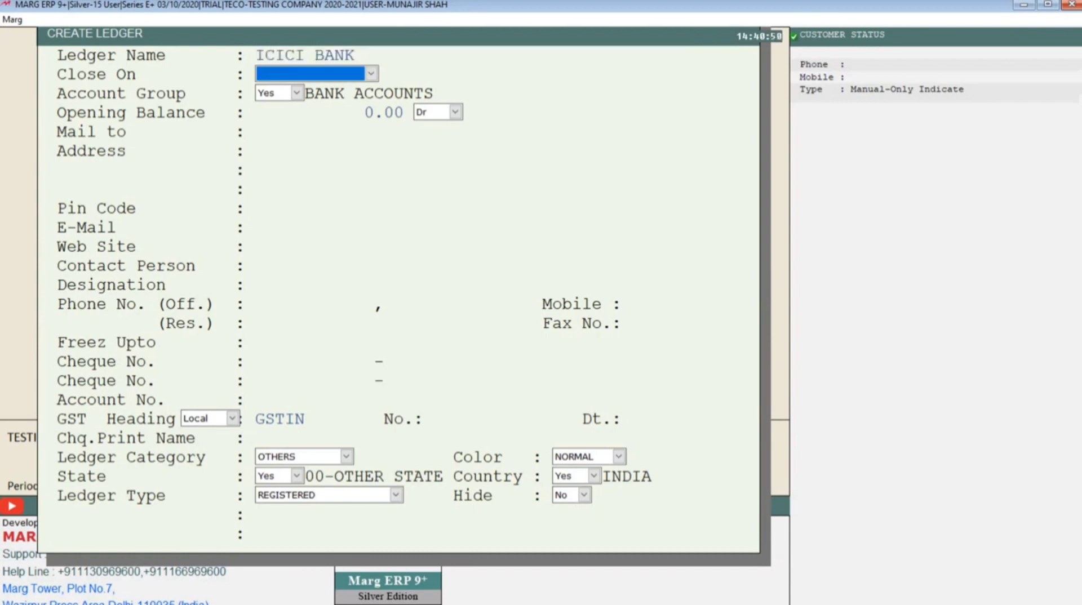
Keep the ICICI BANK ledger's remaining fields at their defaults, save it and return to the bank/cash list
key("Return")
key("Return")
key("Return")
key("Return")
key("Return")
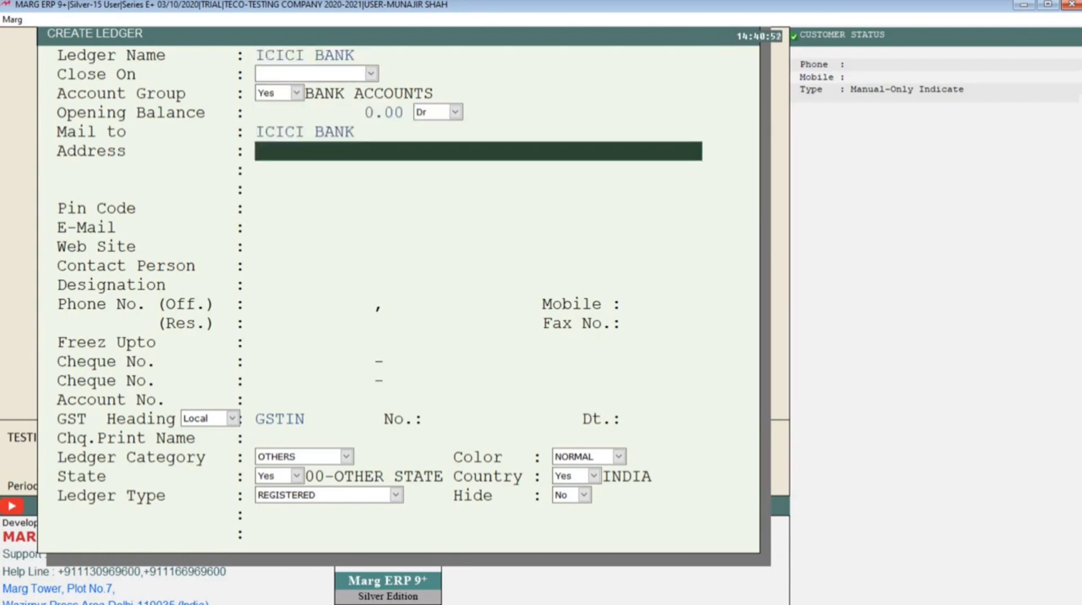
key("Return")
key("Return")
key("Return")
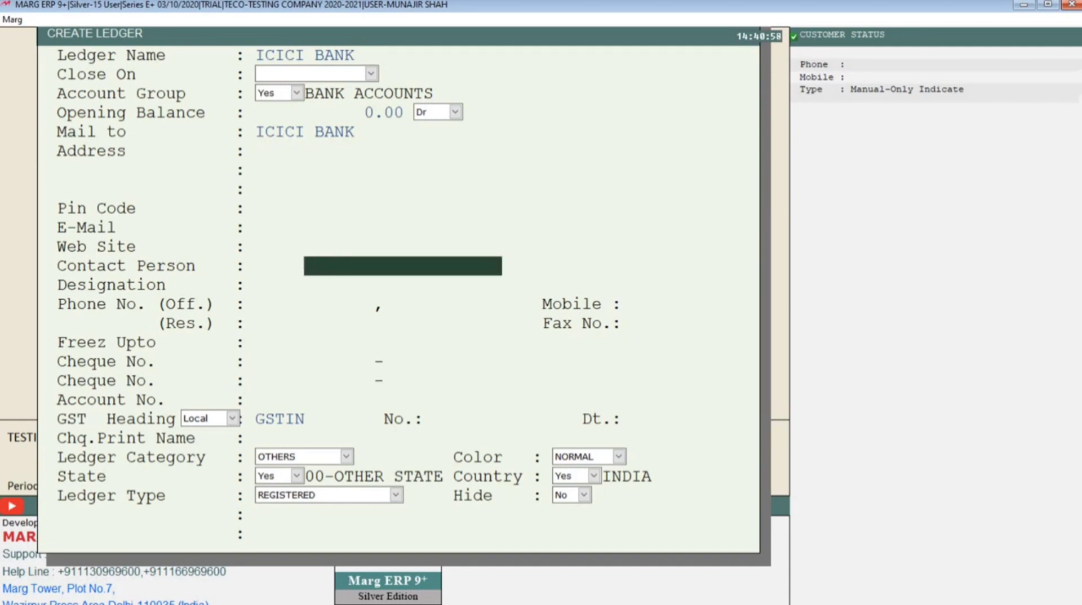
key("Return")
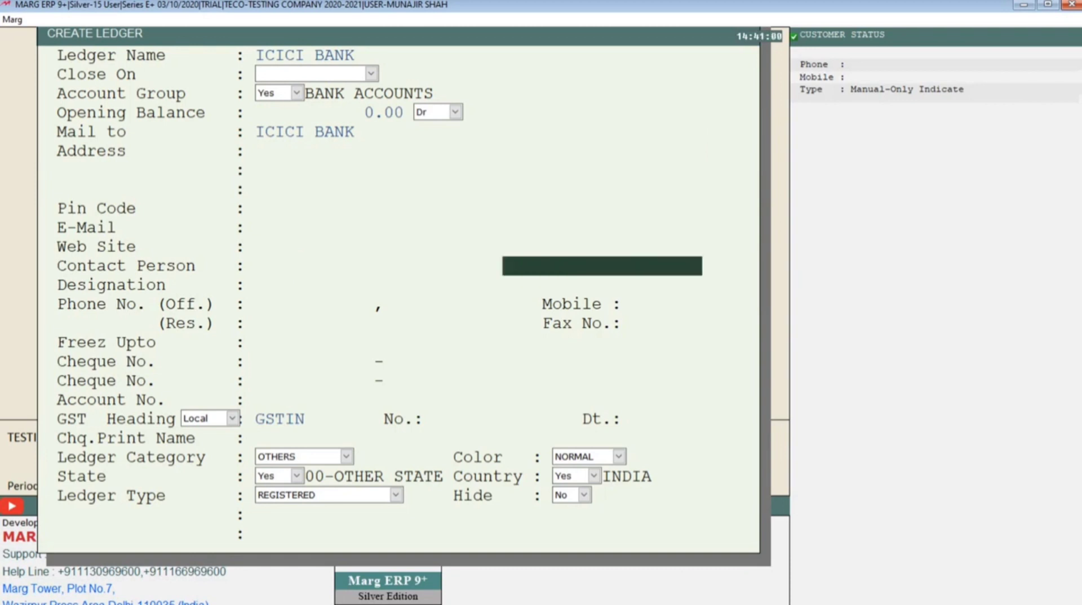
key("Return")
key("Page_Down")
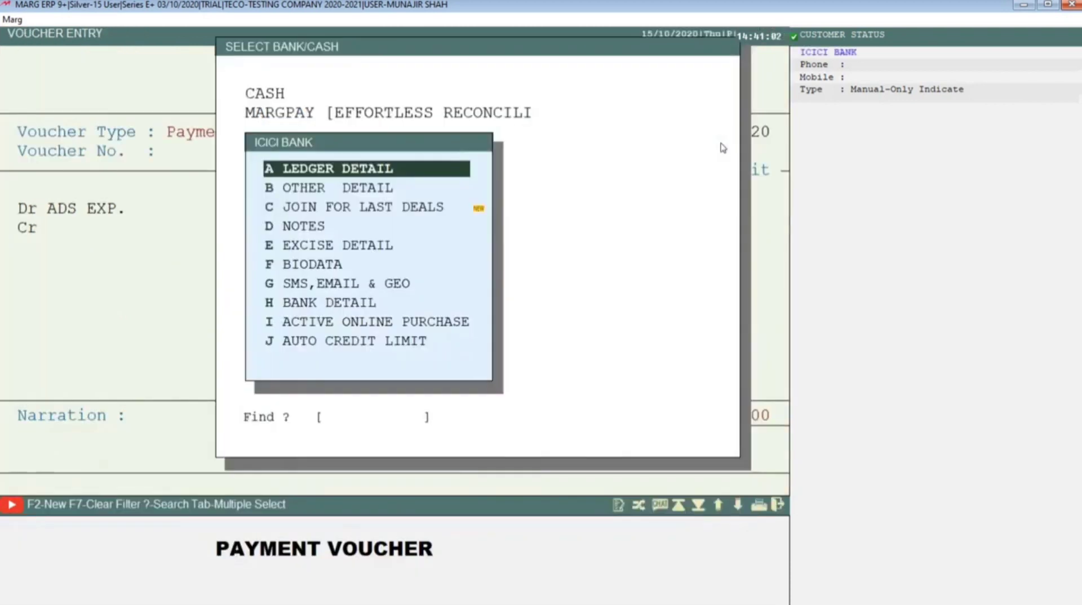
key("Escape")
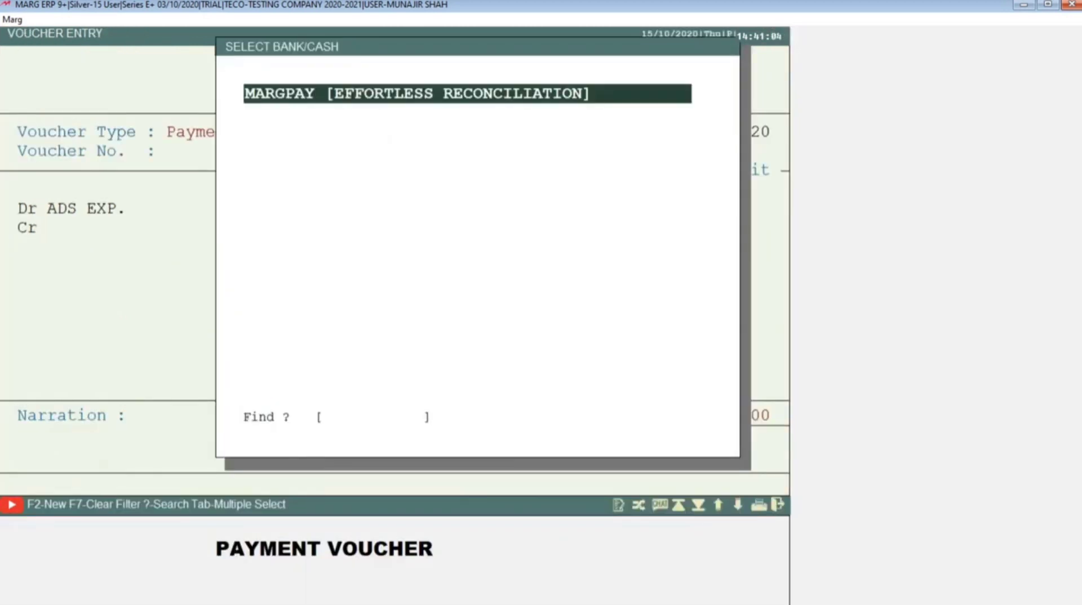
Select ICICI BANK as the credit account of the payment voucher and accept the 1500 credit amount
key("Up")
key("Up")
key("Down")
key("Down")
key("Up")
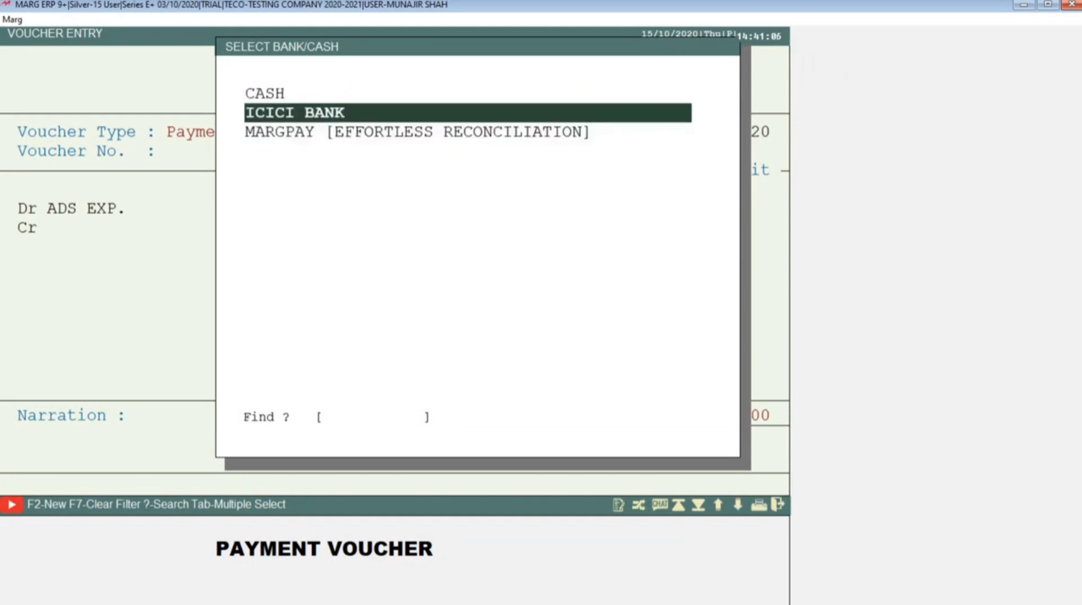
key("Down")
key("Up")
key("Up")
key("Down")
key("Return")
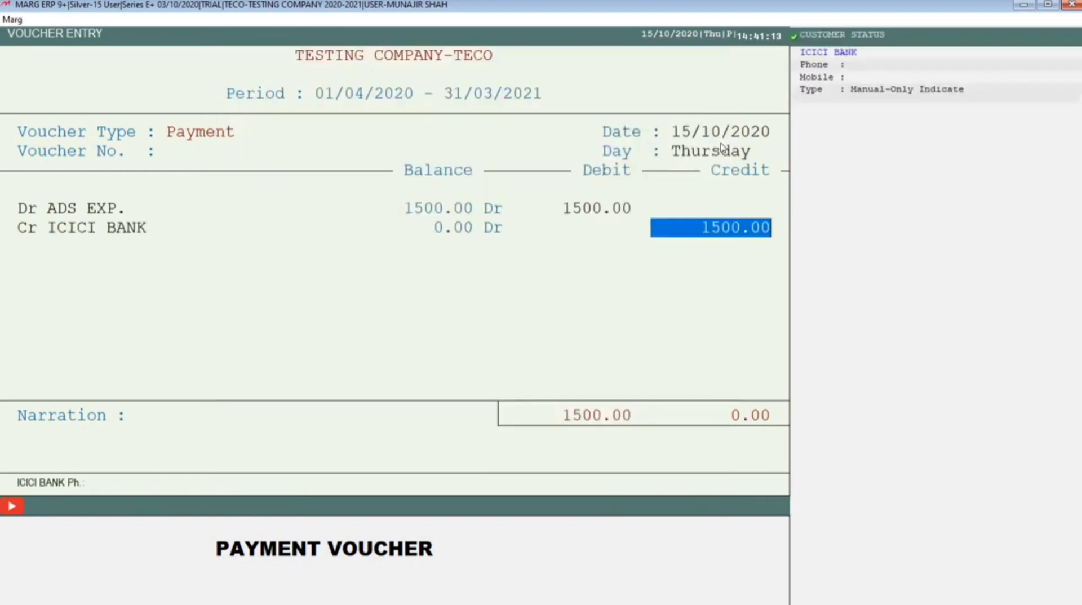
key("Return")
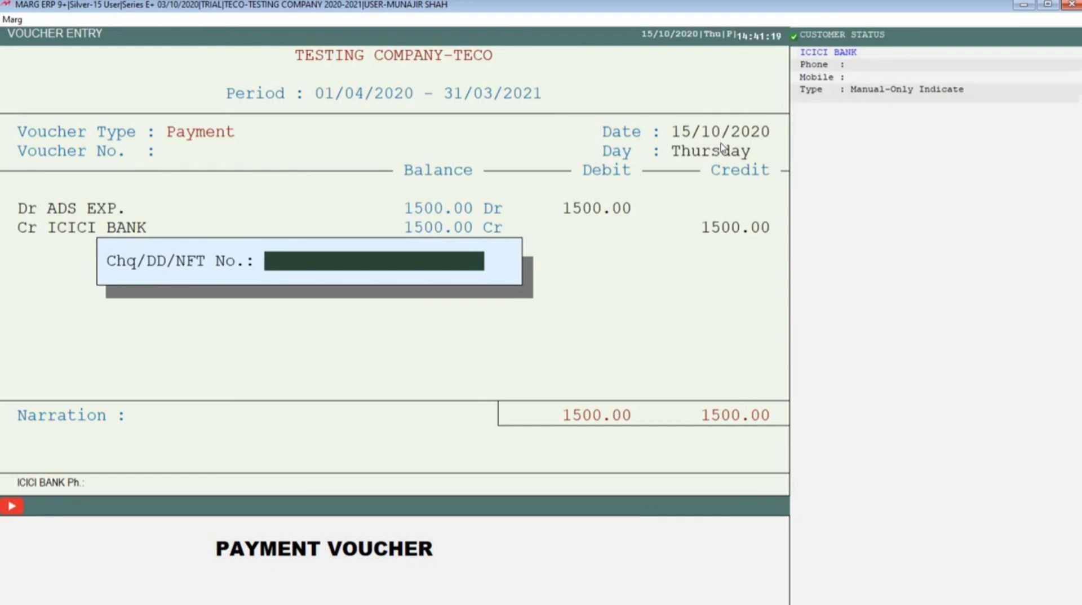
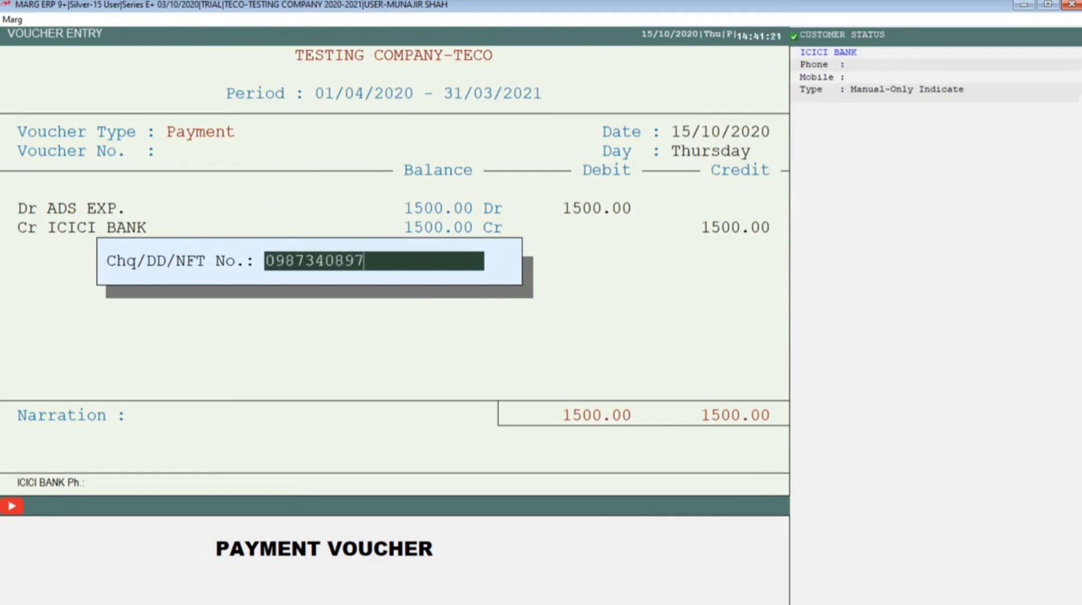
Enter the cheque/transfer reference number for the ICICI BANK payment
key("Return")
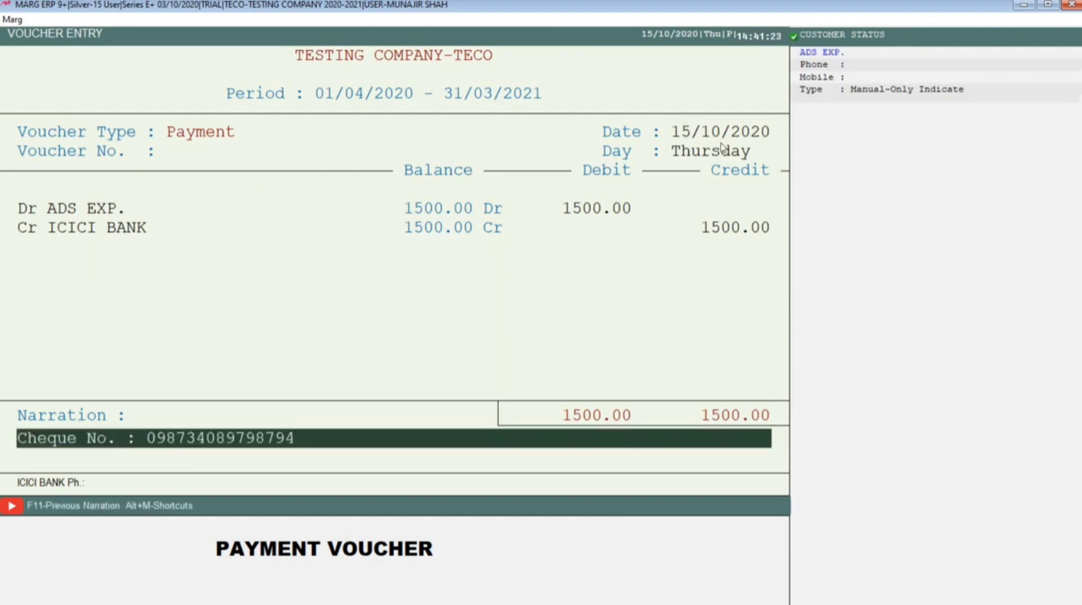
Replace the words "Cheque No" in the voucher narration with IMPS, keeping the reference number
key("shift+Right")
key("shift+Right")
key("shift+Right")
key("shift+Right")
key("shift+Right")
key("shift+Right")
key("shift+Right")
key("shift+Right")
key("shift+Right")
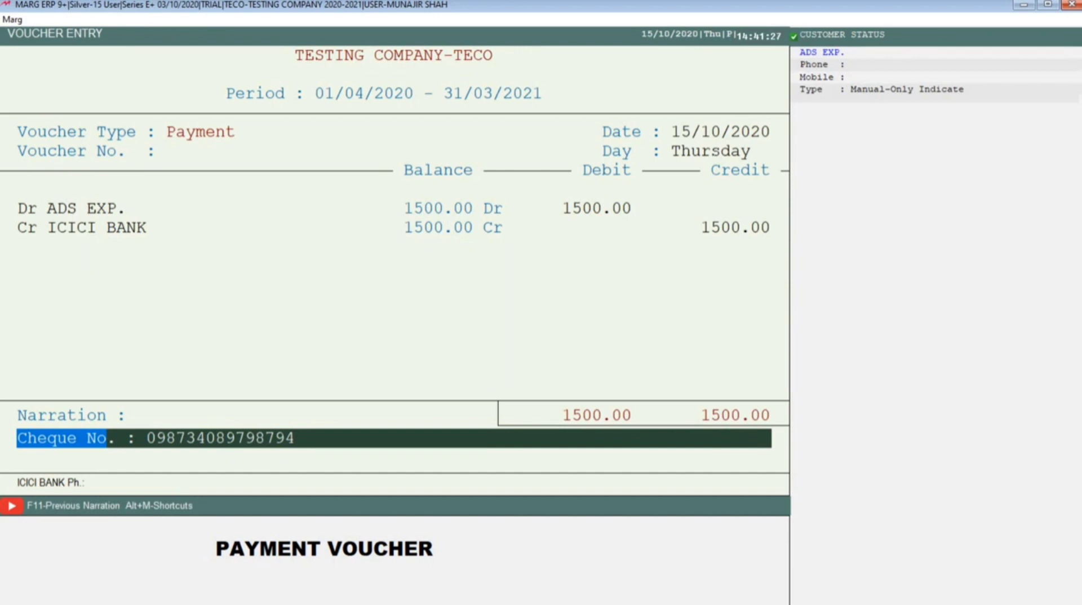
type("IMPS")
key("Return")
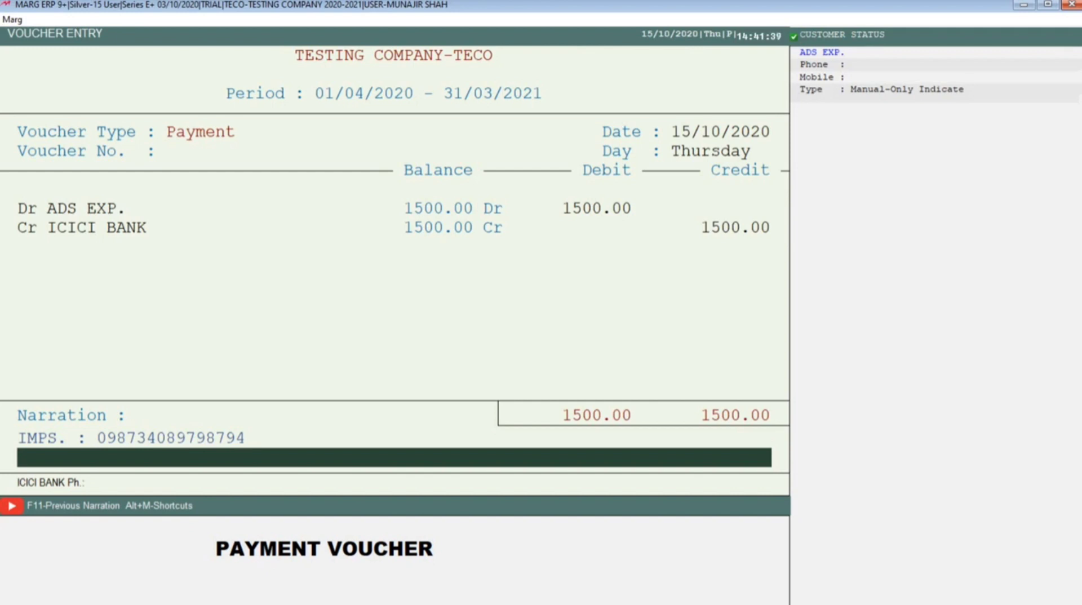
Leave the second narration line empty, save the ADS EXP. payment voucher and exit voucher entry
key("Return")
key("Return")
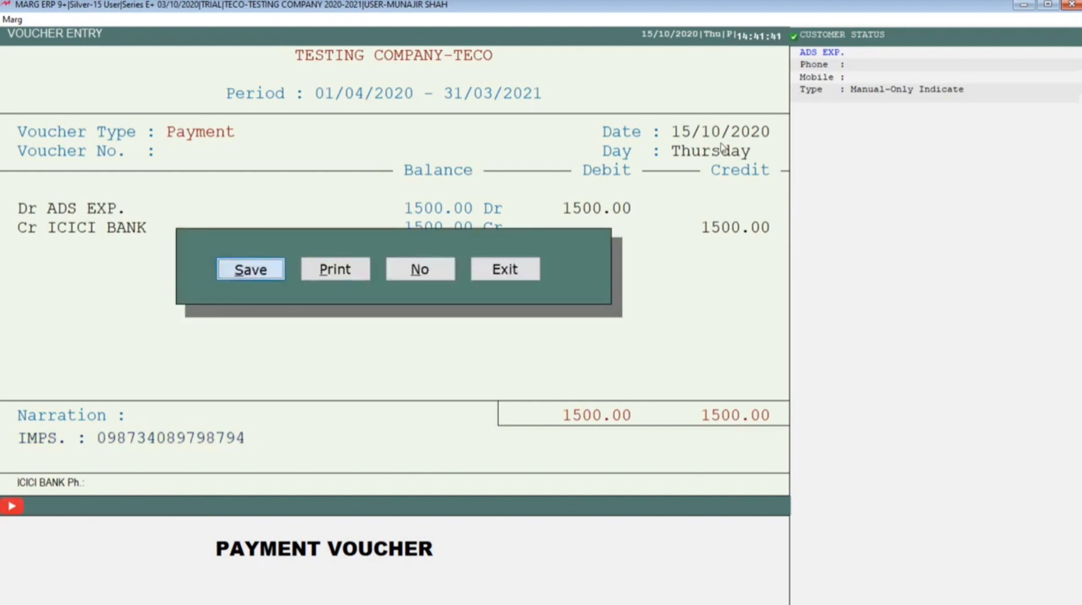
key("Escape")
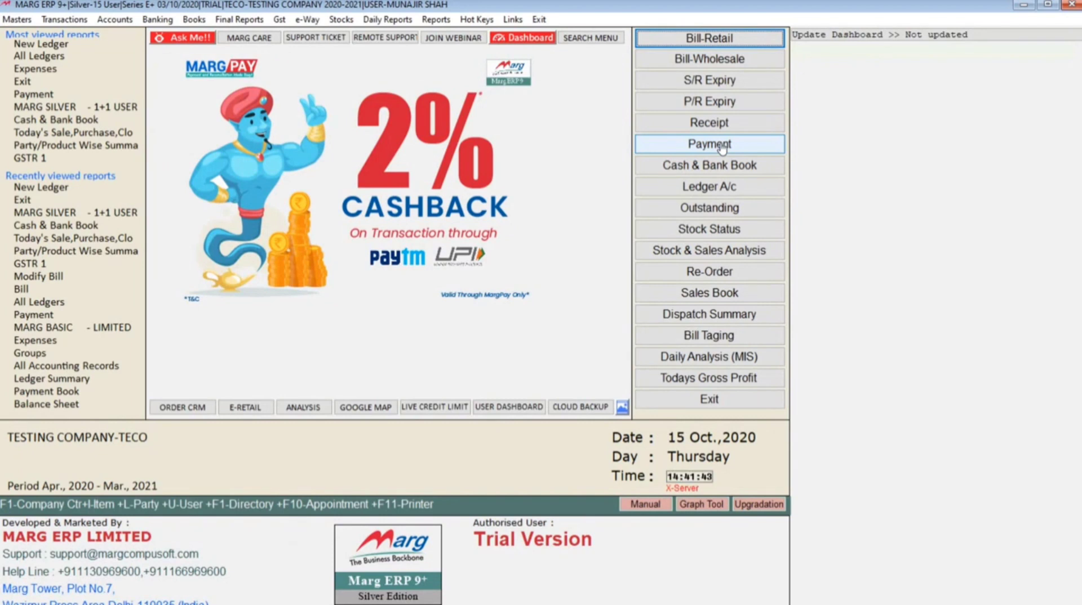
Open another blank payment voucher for the next expense
key("alt")
key("Right")
key("Right")
key("Right")
key("Right")
key("Right")
key("Right")
key("Left")
key("Left")
key("Left")
key("Left")
key("Down")
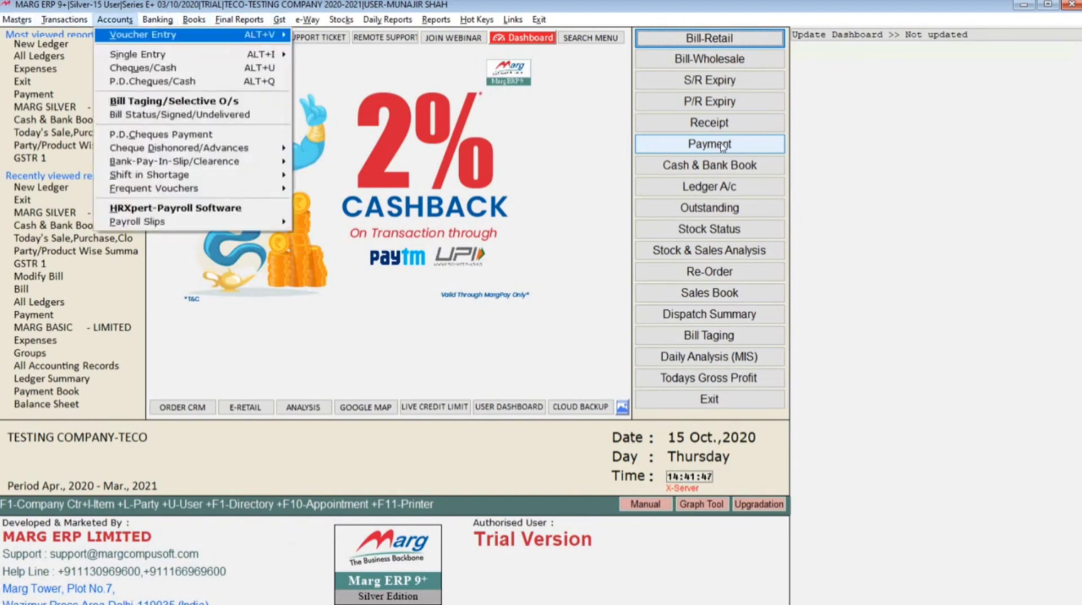
key("Right")
key("Down")
key("Down")
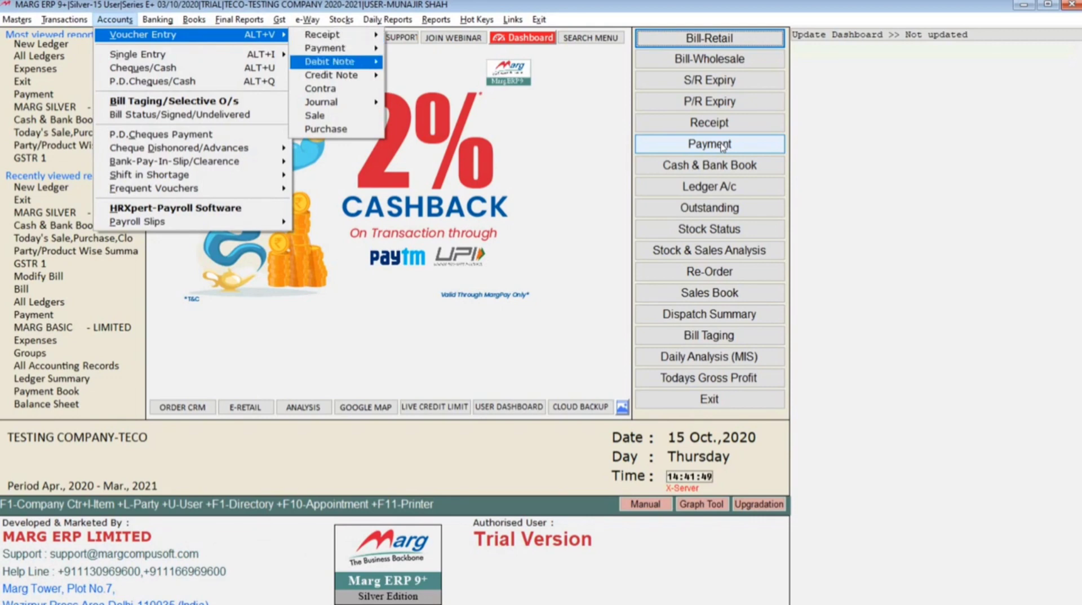
key("Up")
key("Right")
key("Return")
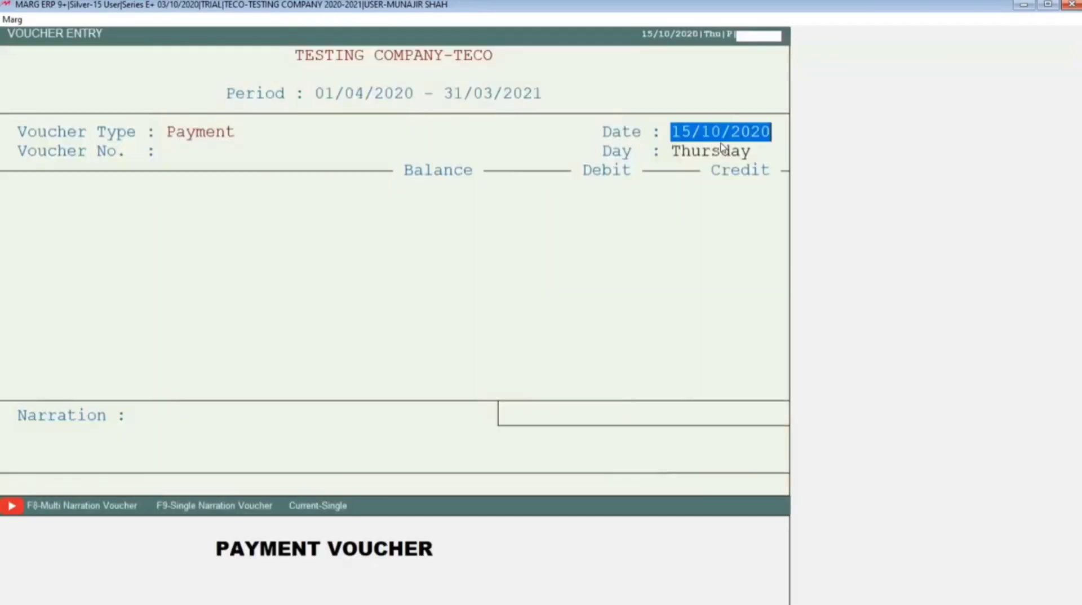
Keep the voucher date 15/10/2020, debit TEA EXP. with 280 and credit CASH with the same amount
key("Return")
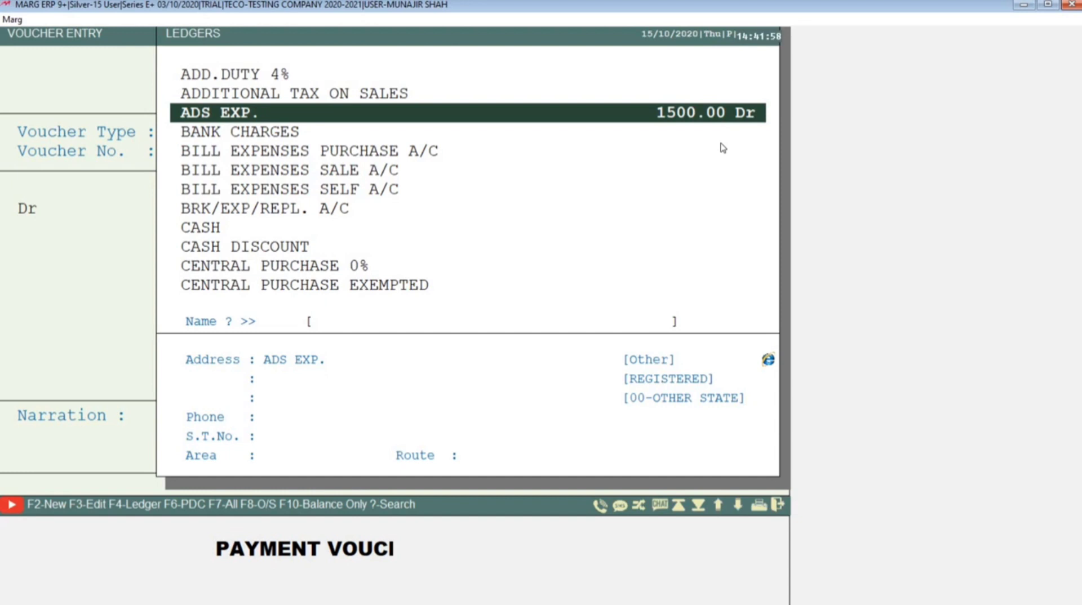
type("TEA")
key("Return")
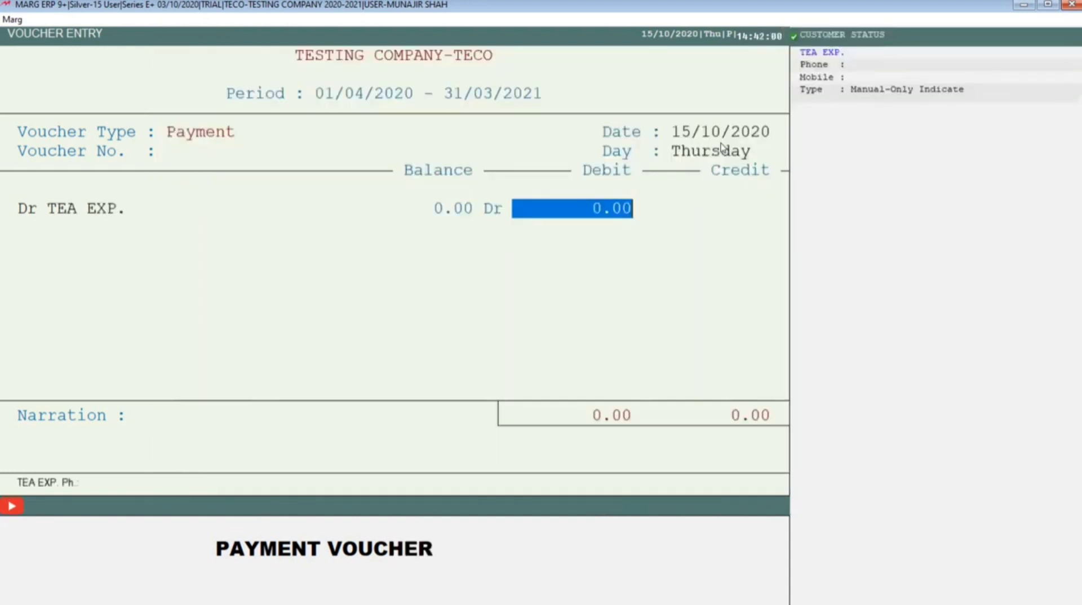
type("280")
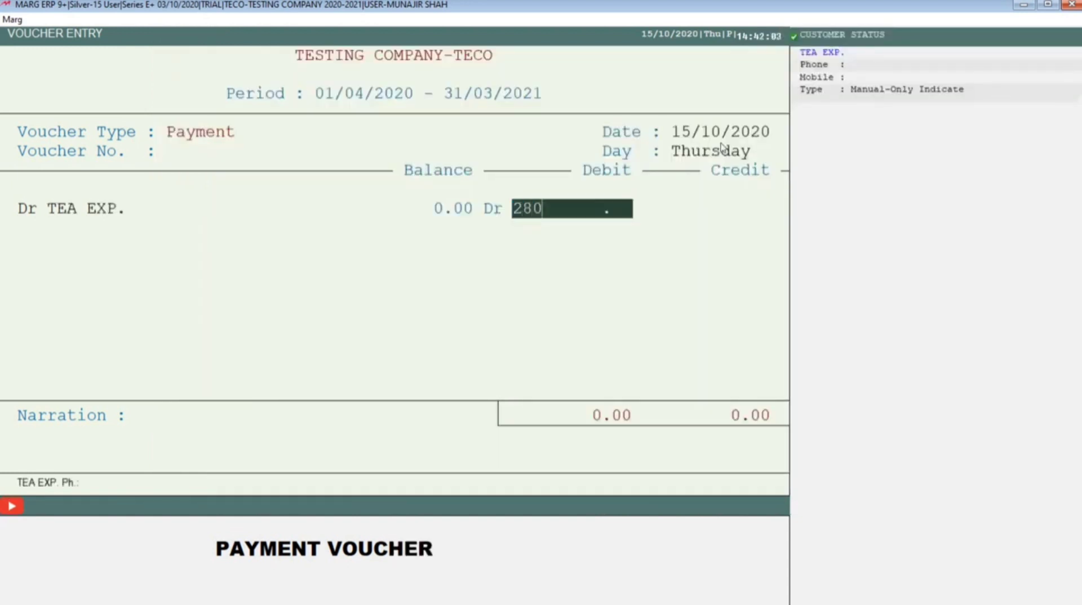
key("Return")
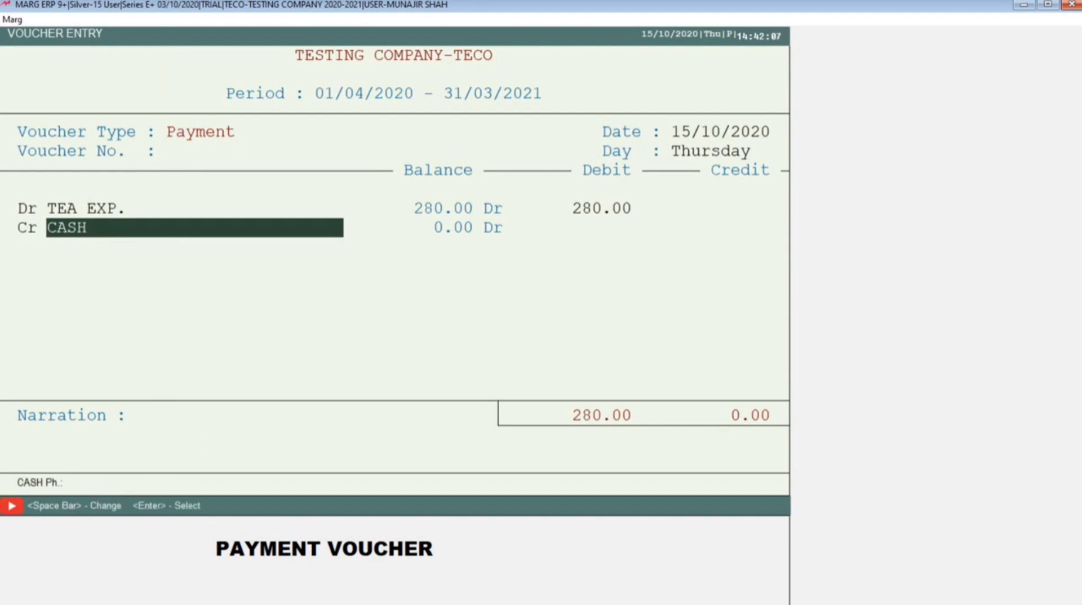
key("Return")
key("Return")
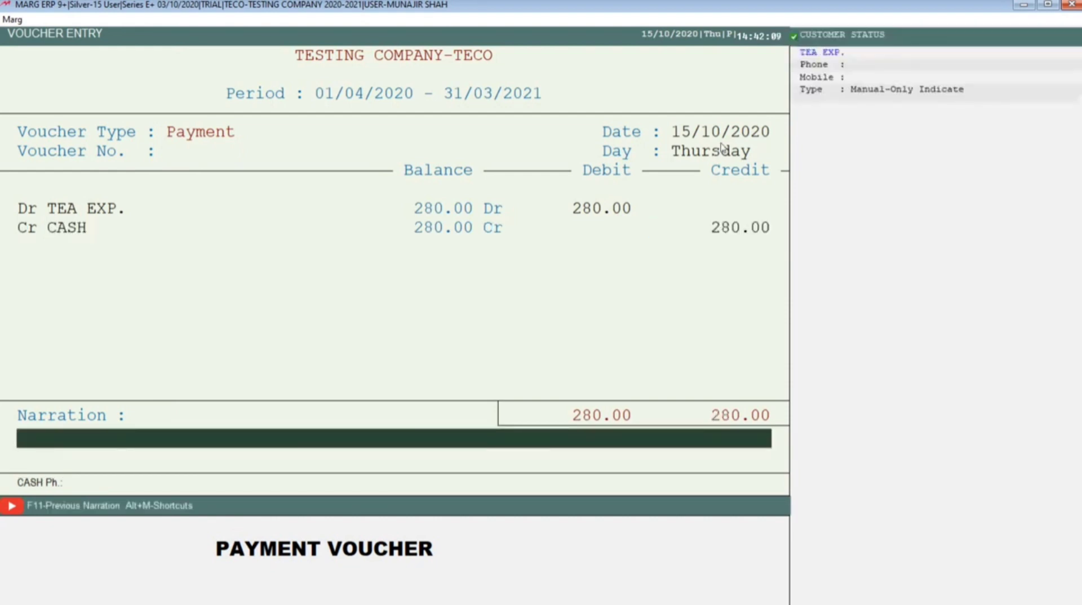
Enter the narration 12 CUP TEA, save the tea expense voucher and exit voucher entry
type("12 CUP TEA")
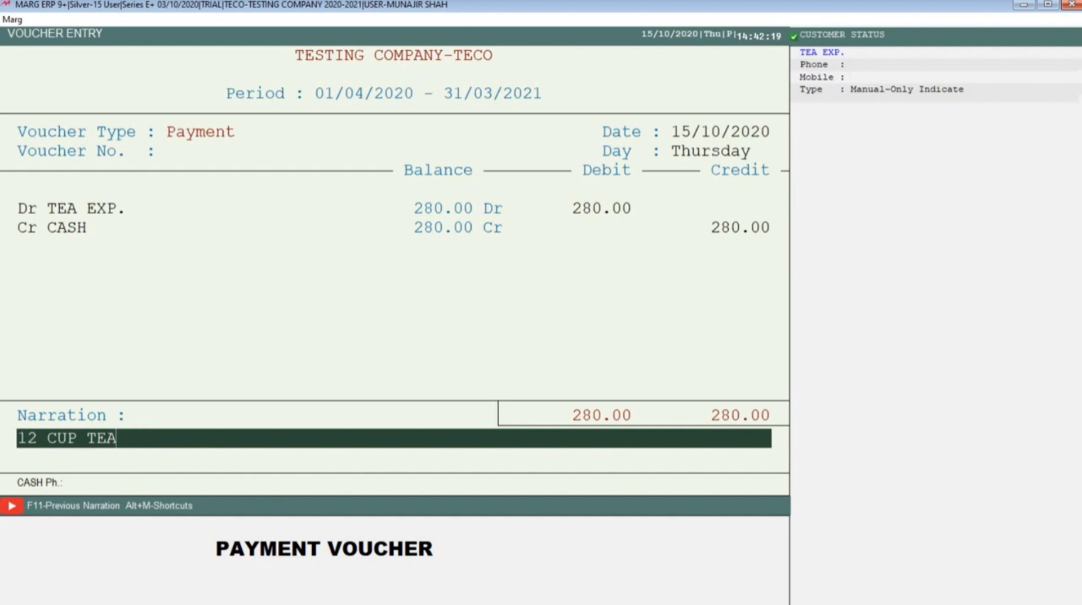
key("Return")
key("Return")
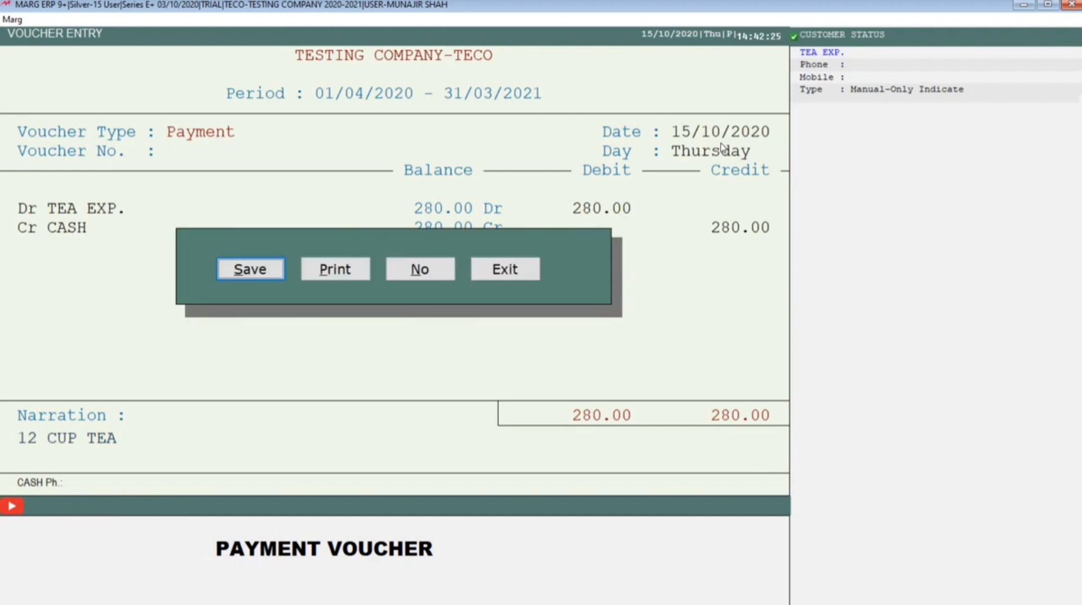
key("Return")
key("Escape")
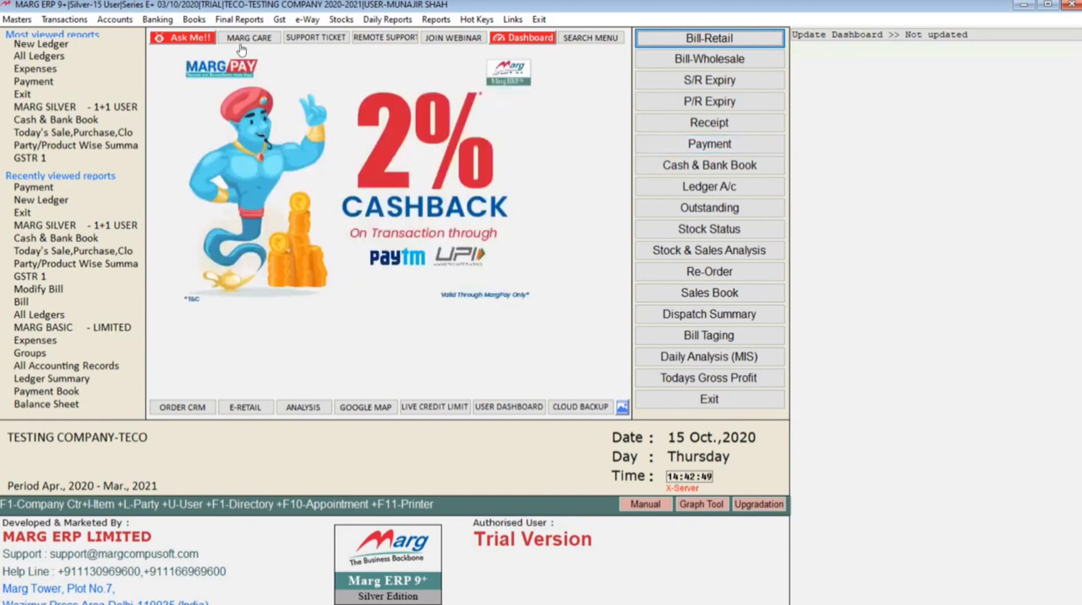
Open the list of all ledgers, look up ADS EXP. to check its balance, and close the list
left_click(194, 20)
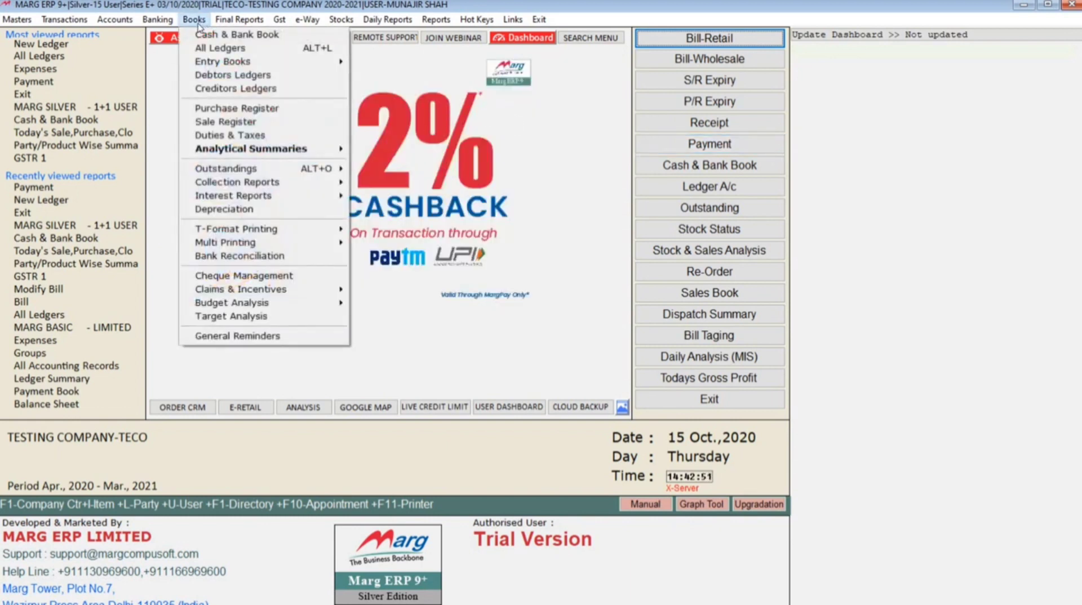
key("Down")
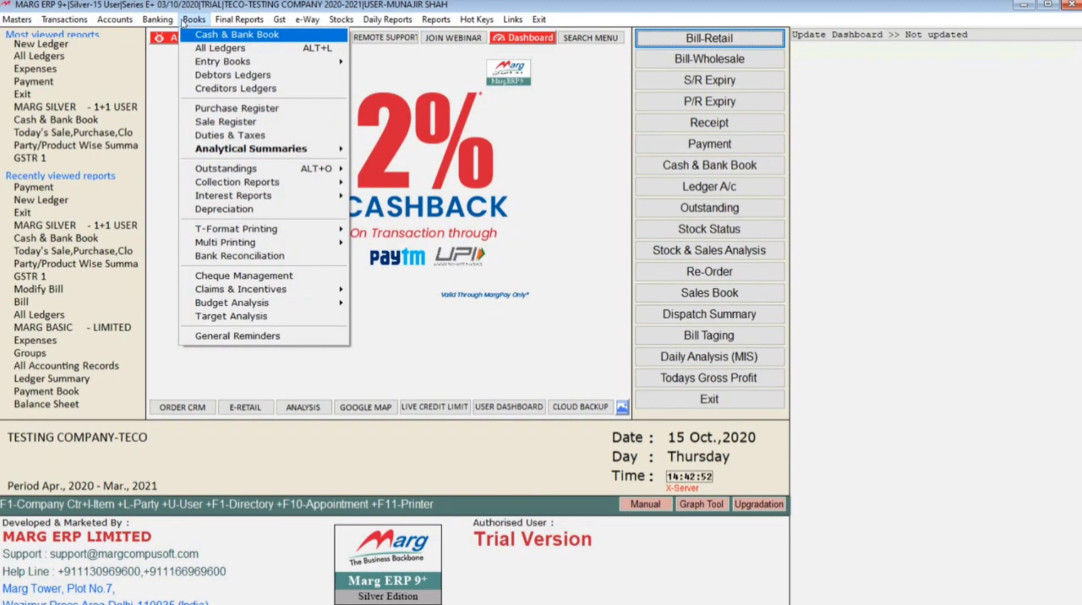
left_click(218, 54)
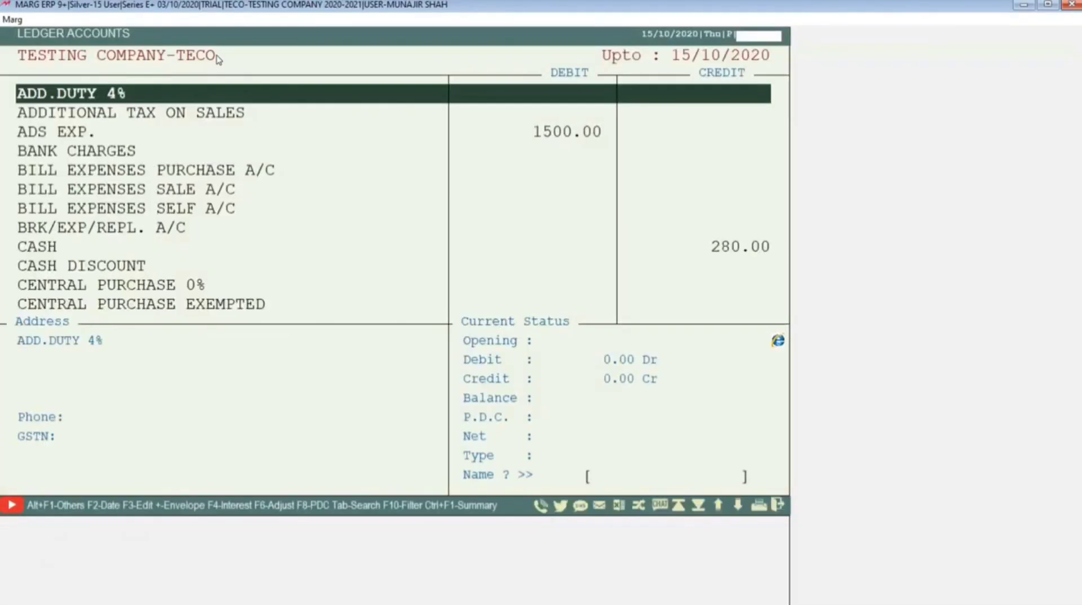
type("AD")
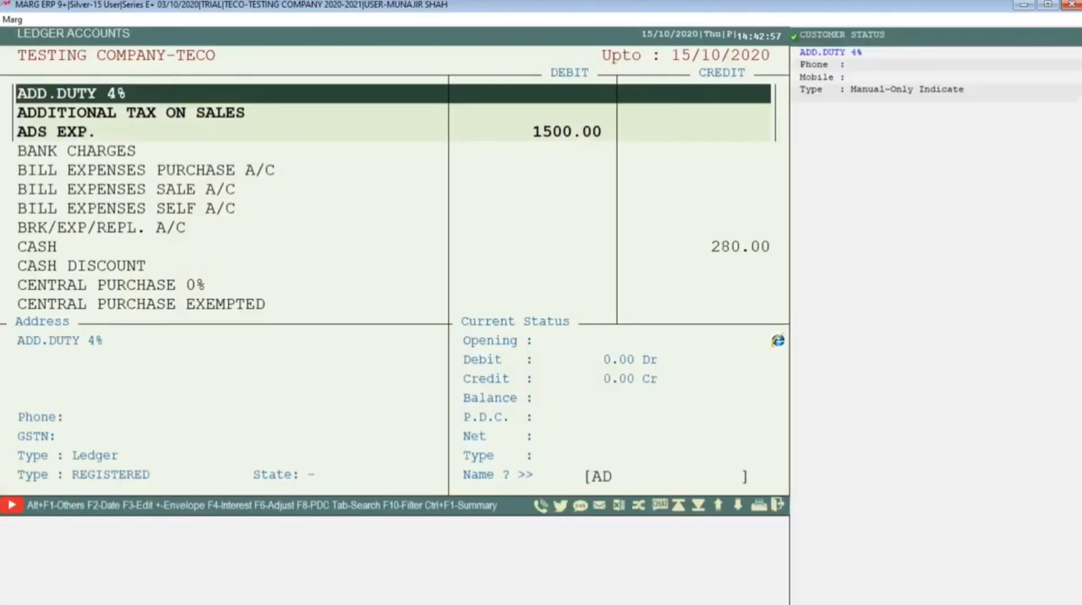
type("S")
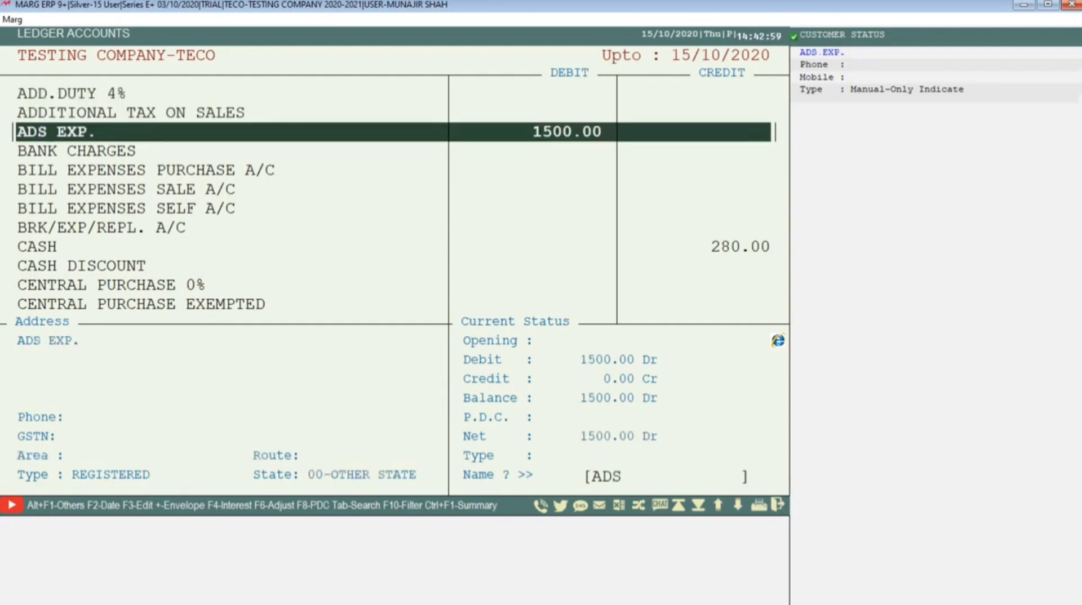
key("Escape")
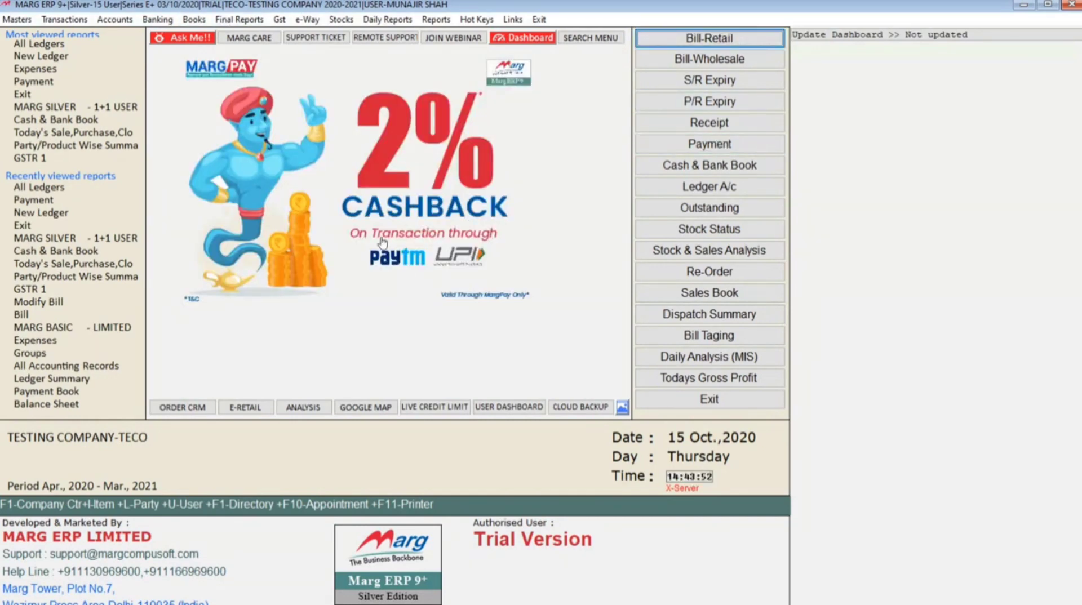
Display the ADS EXP. ledger from the all-ledgers list for 01/04/2020 to 15/10/2020
left_click(193, 19)
left_click(217, 52)
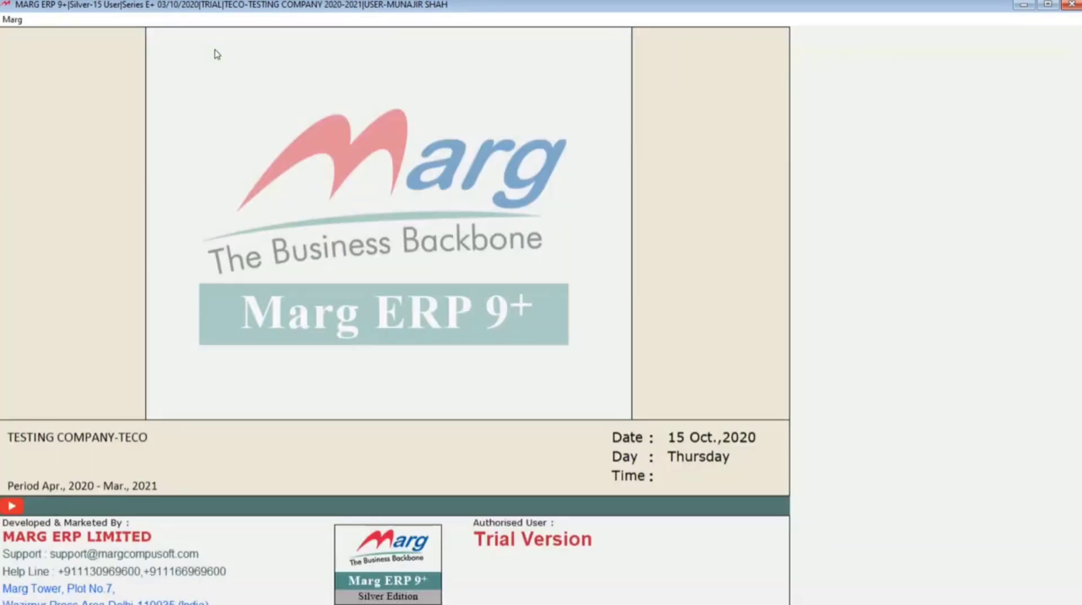
type("ADS")
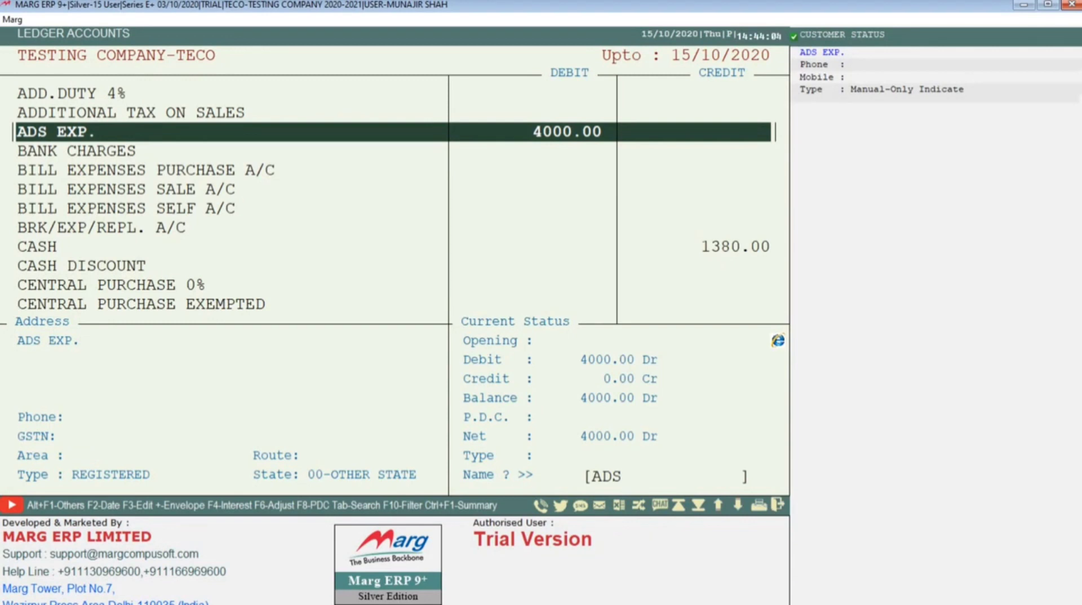
key("Return")
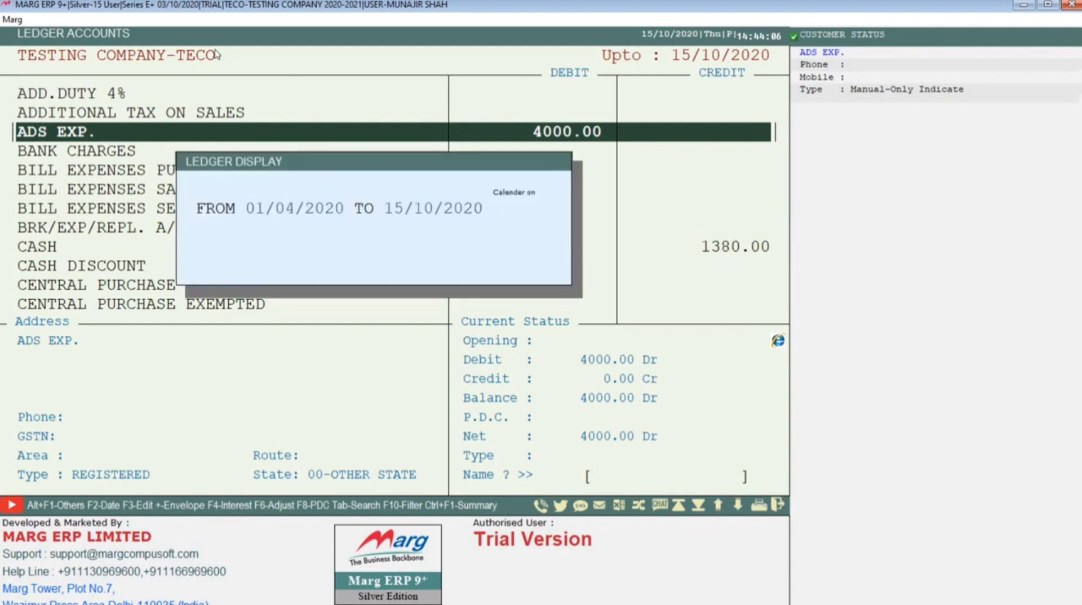
key("Return")
key("Return")
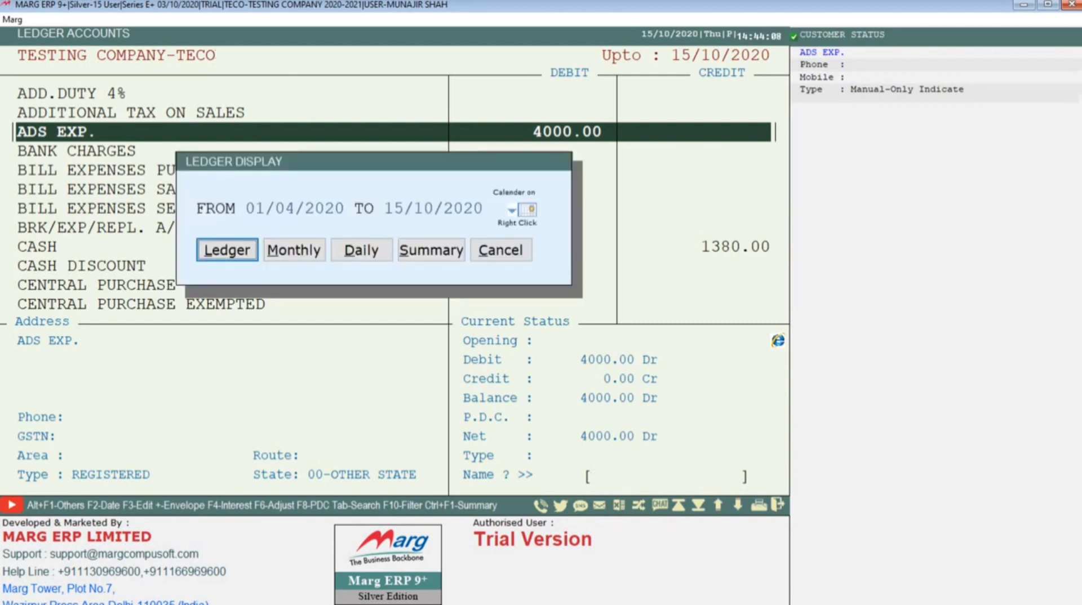
key("Return")
Examine the two payment entries in the ADS EXP. ledger and compare their narrations and paying bank
key("Up")
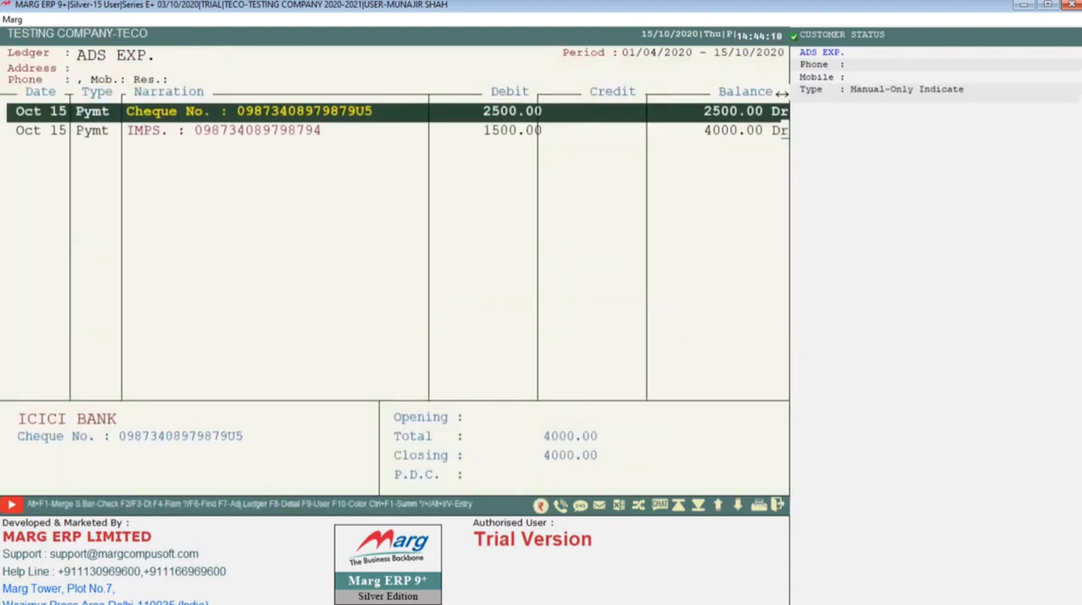
key("Down")
key("Up")
key("Down")
key("Up")
key("Down")
key("Down")
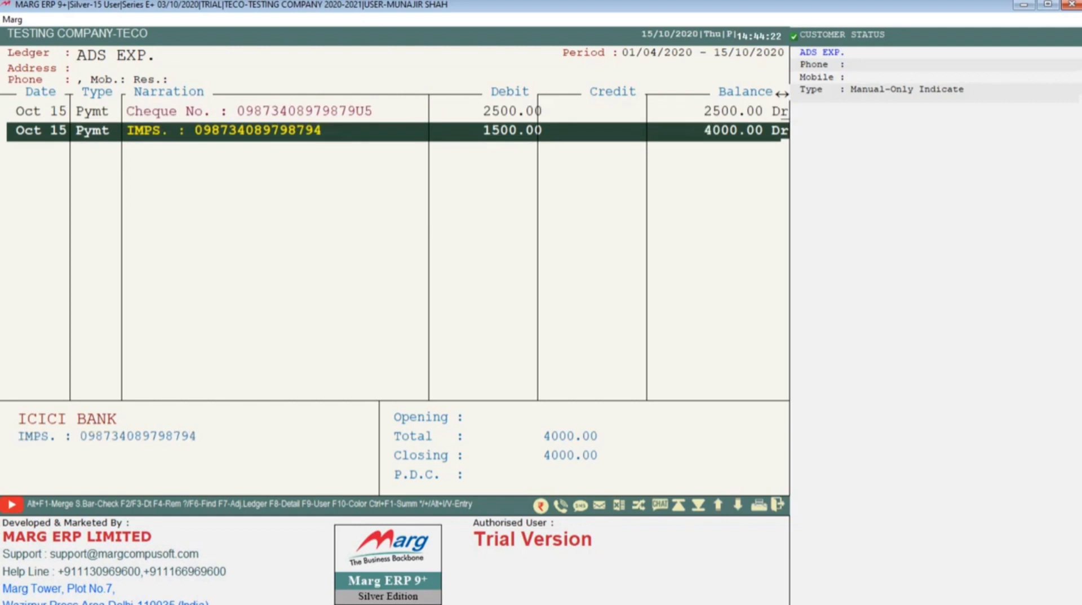
Open the 2500 ADS EXP. payment voucher for modification and keep its date, accounts, amounts and cheque number
key("Up")
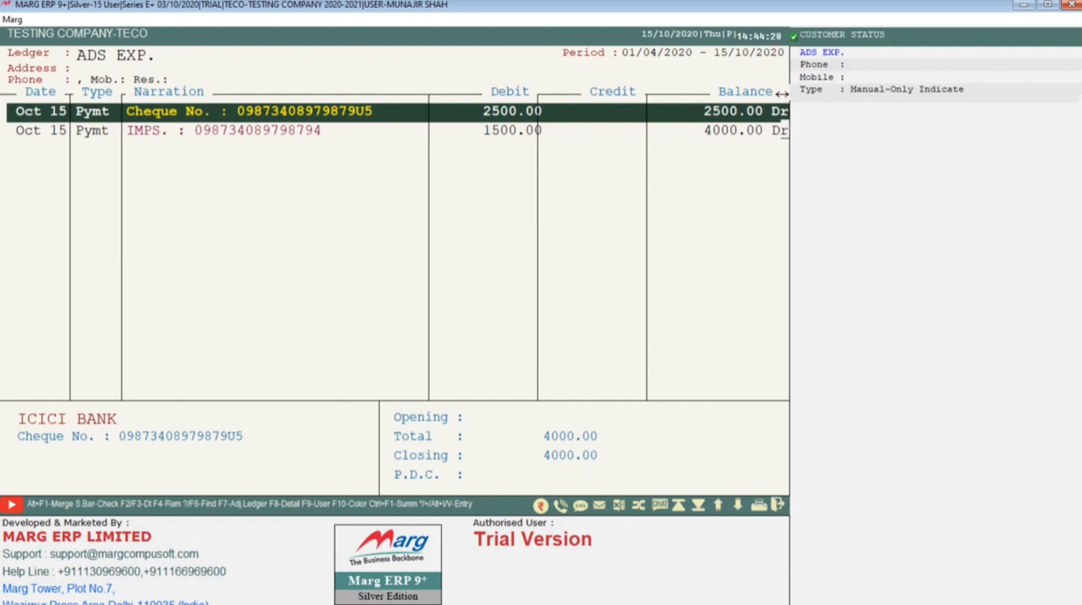
key("Return")
key("Right")
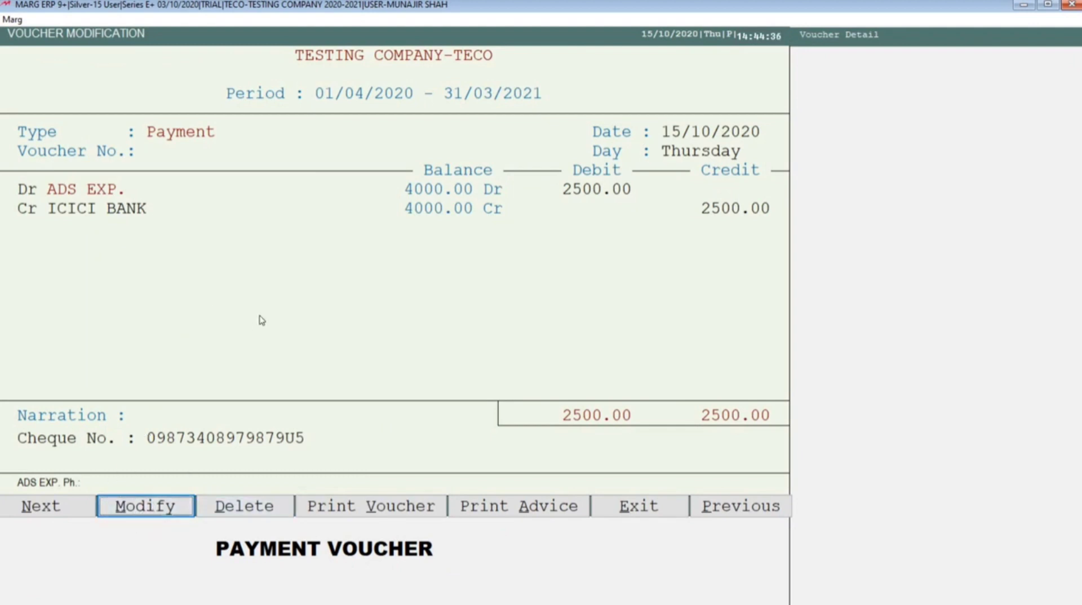
key("Return")
key("Return")
key("Return")
key("Return")
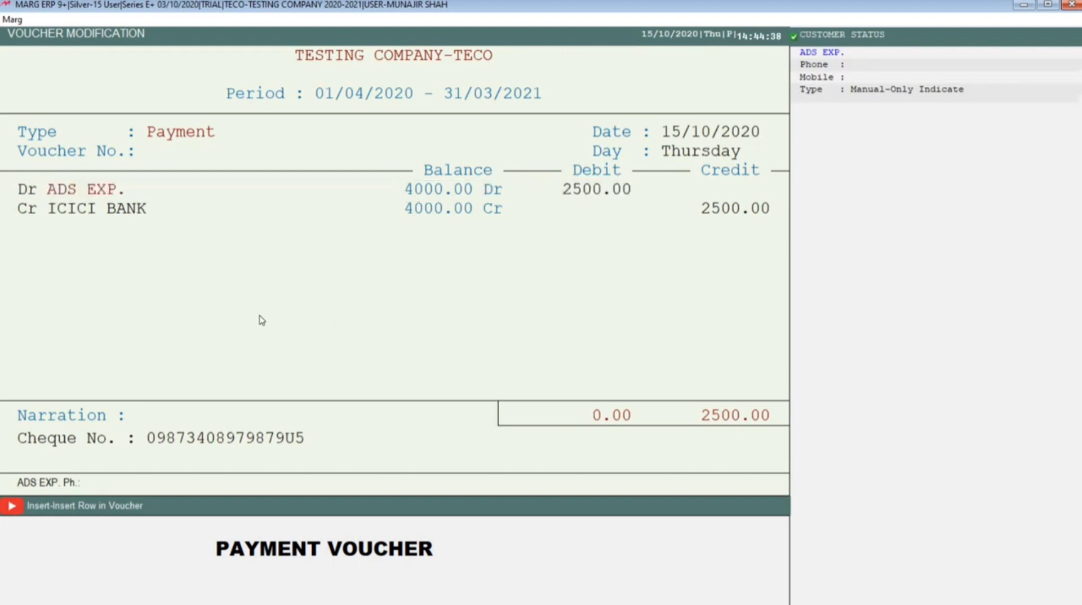
key("Return")
key("Return")
key("Return")
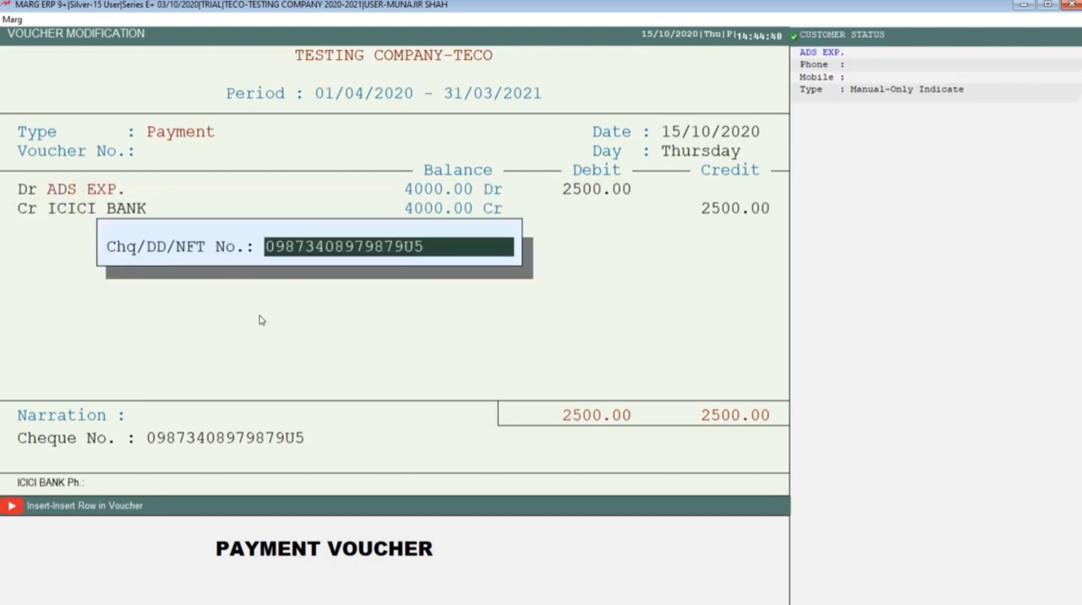
key("Return")
Replace the Cheque No. label in the voucher's narration with IPMS, keeping the reference number after it
key("shift+Right")
key("shift+Right")
key("shift+Right")
key("shift+Right")
key("shift+Right")
key("shift+Right")
key("shift+Right")
key("shift+Right")
key("shift+Right")
key("shift+Right")
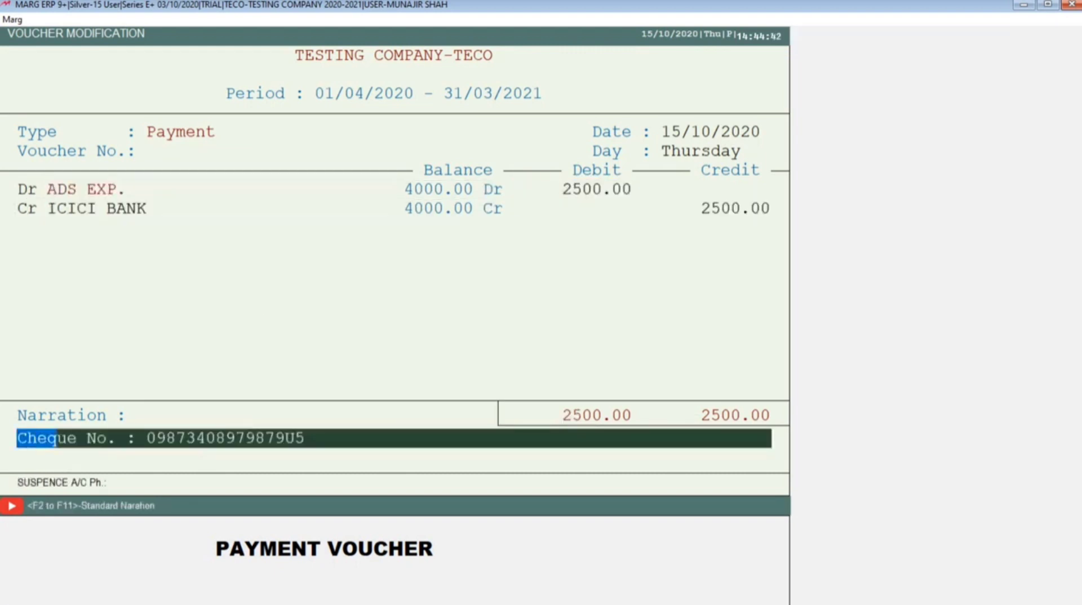
type("IPMS")
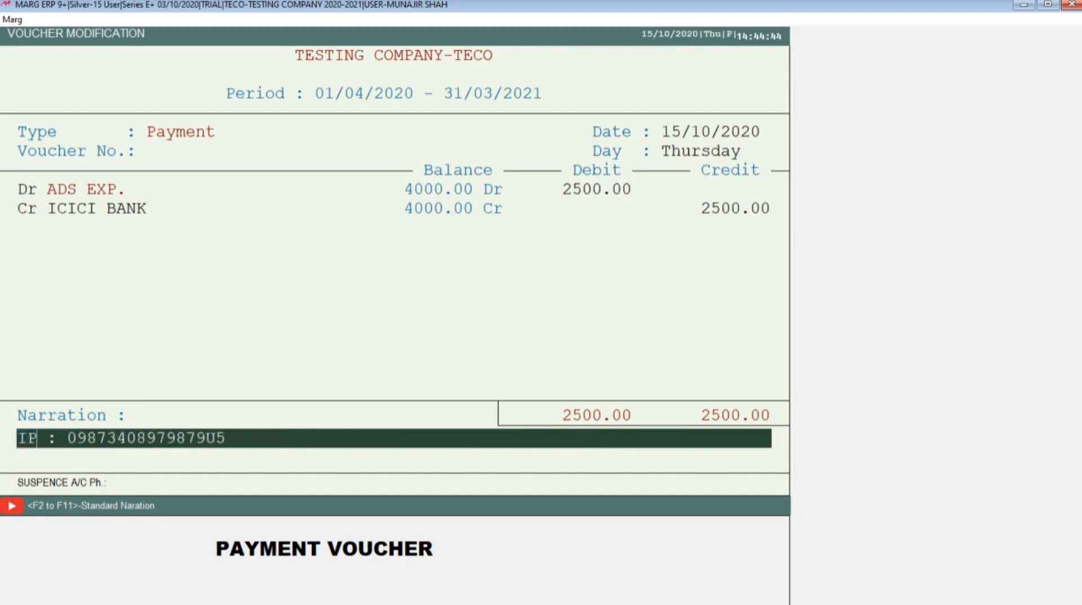
key("Down")
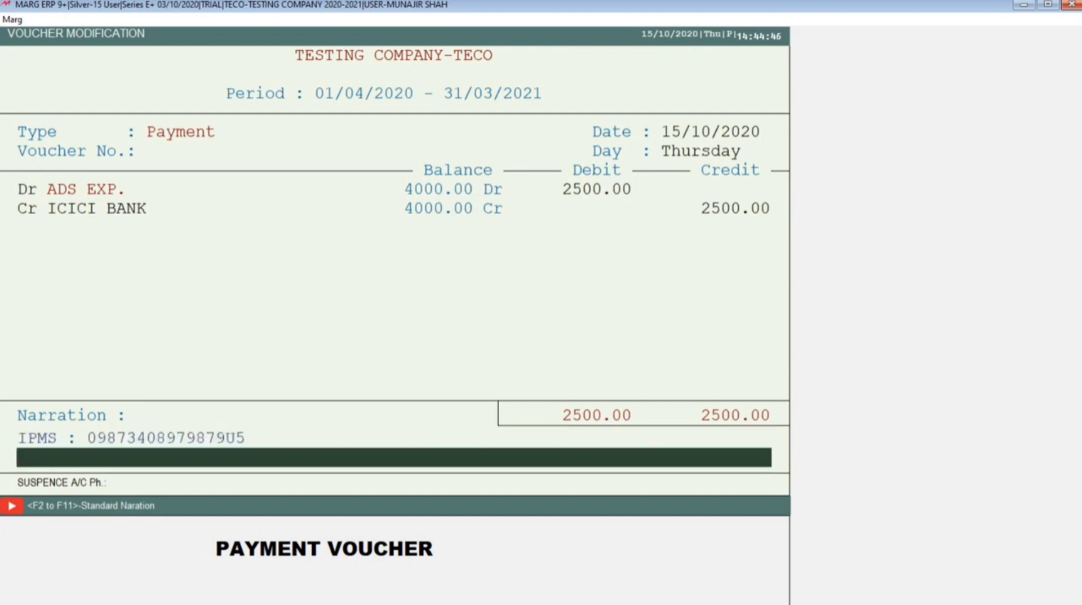
Correct the narration label to IMPS and save the changes to the ADS EXP. payment voucher
key("Up")
key("Right")
key("Right")
key("BackSpace")
key("Right")
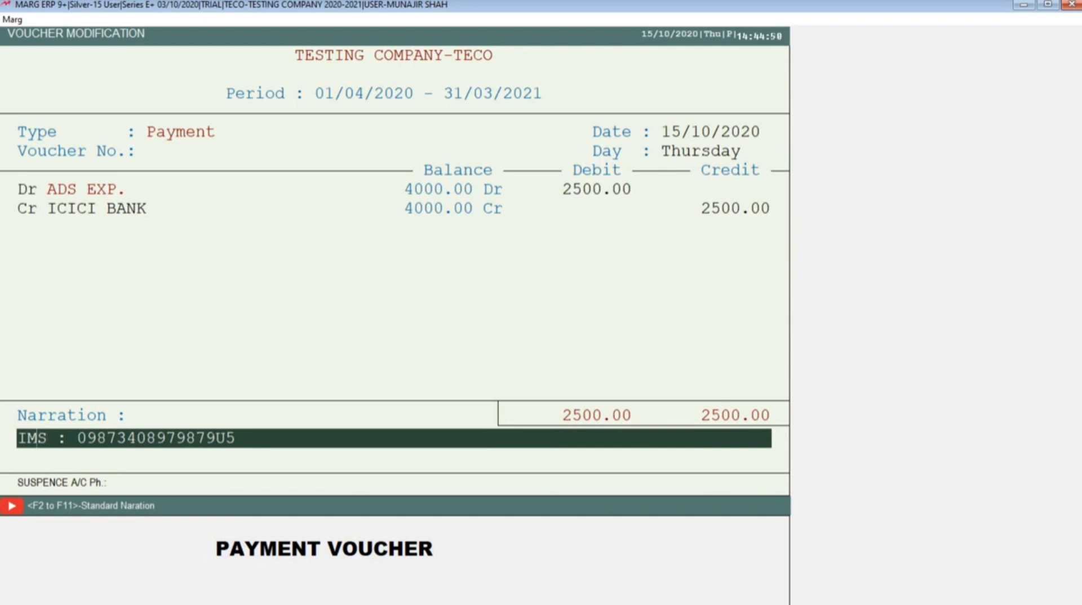
type("P")
key("Return")
key("Return")
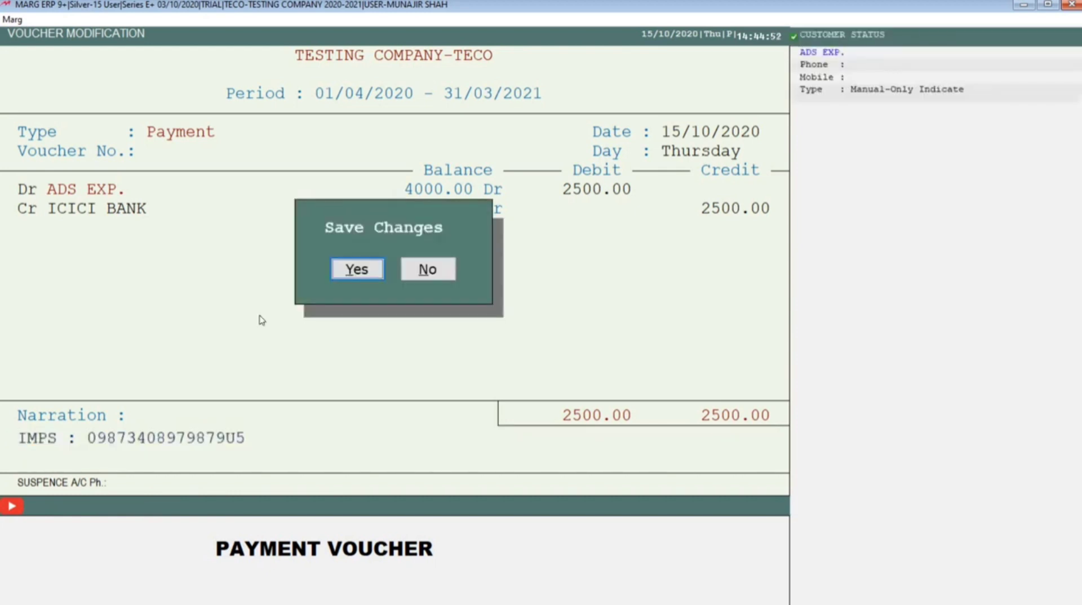
key("Return")
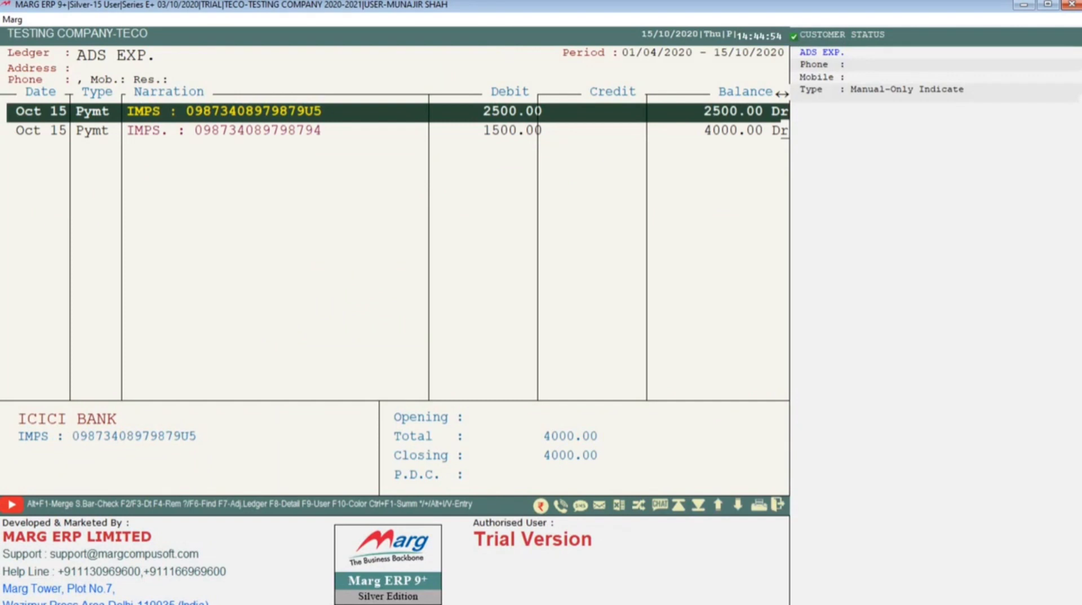
Bring up the deletion confirmation for the 2500 ADS EXP. payment voucher, cancel it and return to the ledger
key("Down")
key("Up")
key("Return")
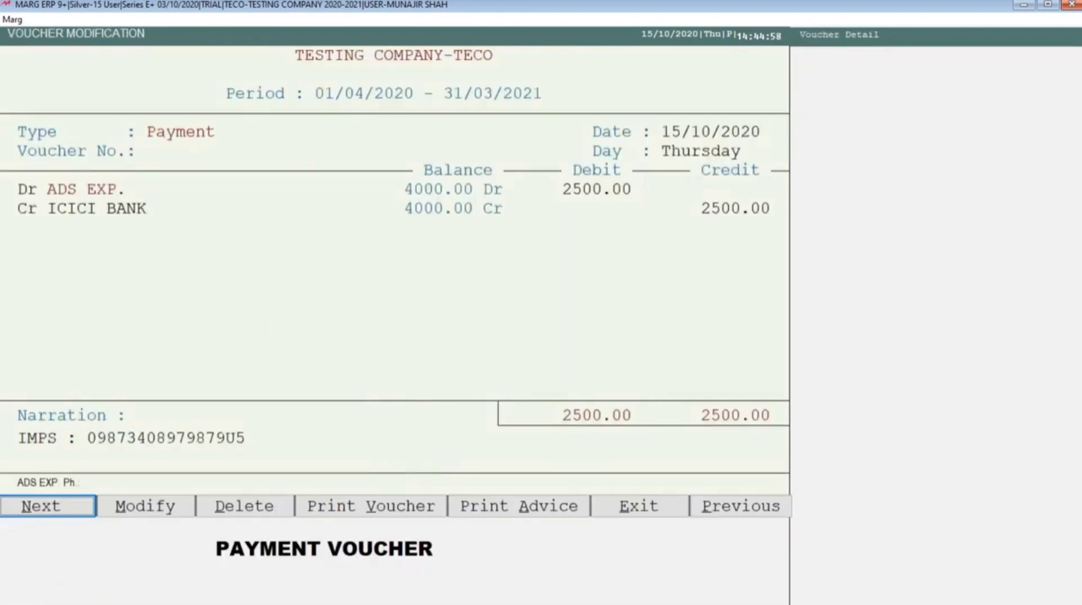
key("Right")
key("Right")
key("Return")
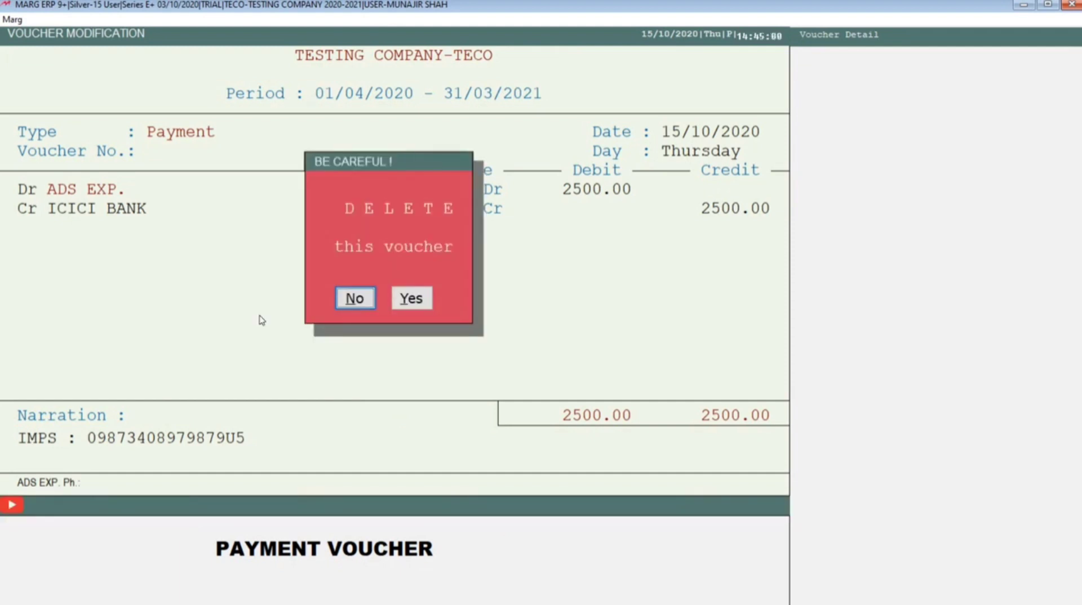
key("Escape")
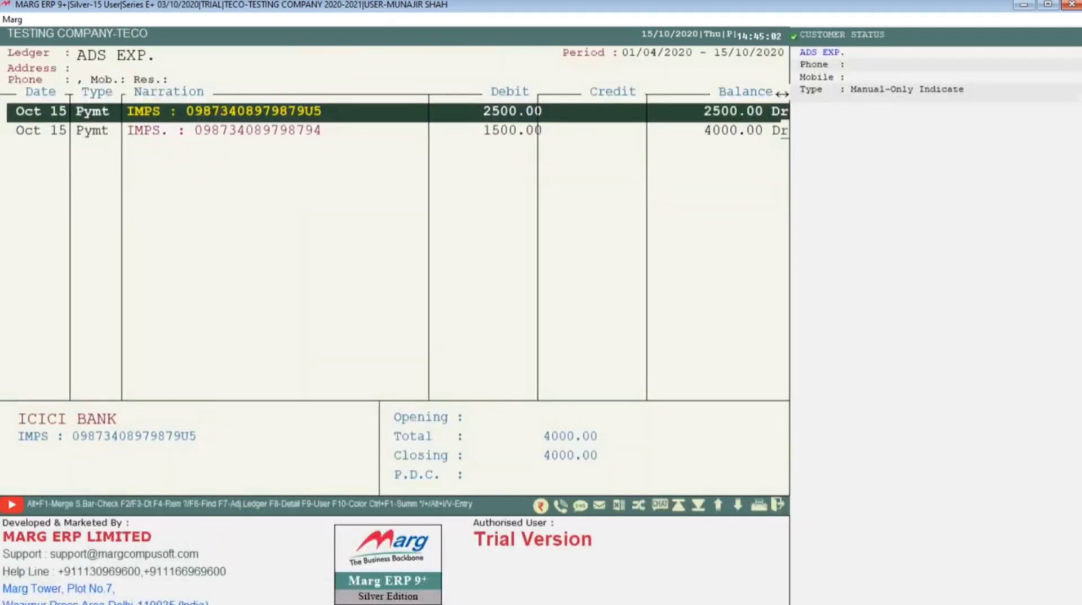
Leave the ADS EXP. ledger, display the TEA EXP. ledger for 01/04/2020 only, and close it
key("Escape")
type("TEA")
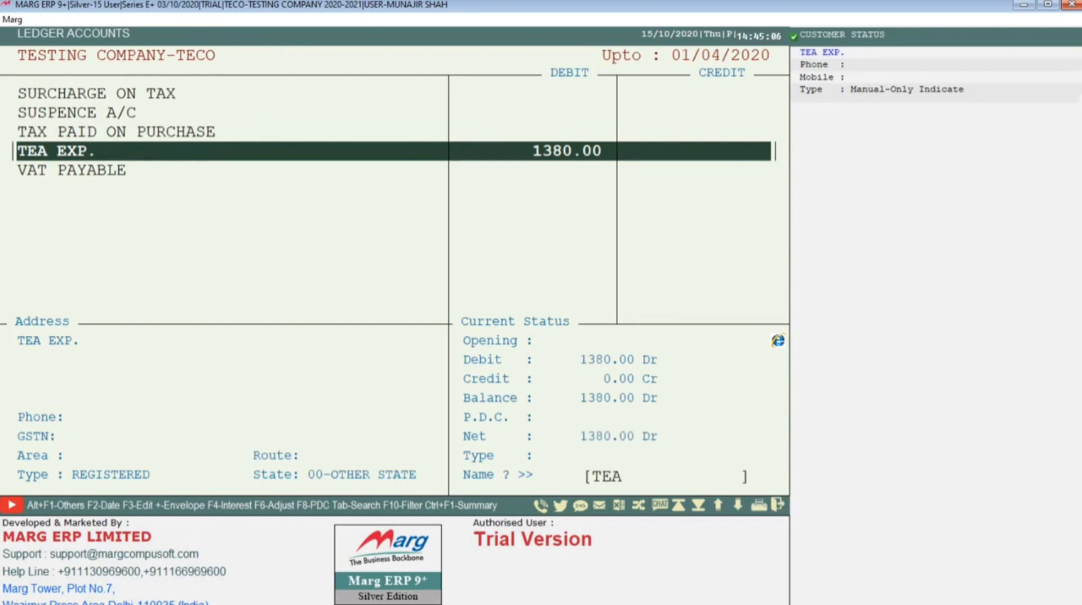
key("Return")
key("Return")
key("Return")
key("Return")
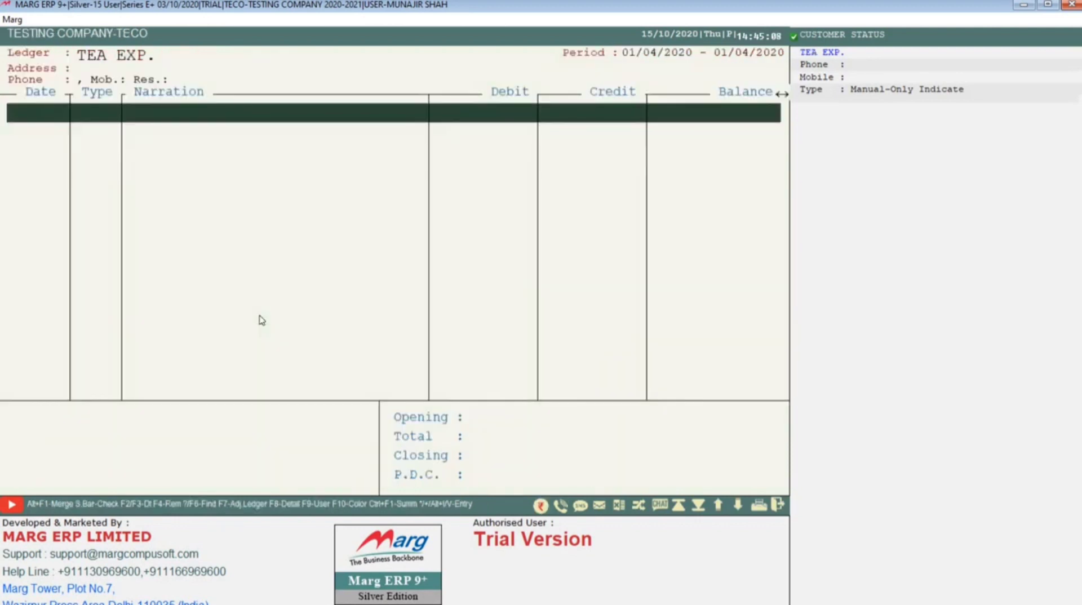
key("Escape")
Display the TEA EXP. ledger again for the period 01/04/2020 to 31/10/2020
key("Return")
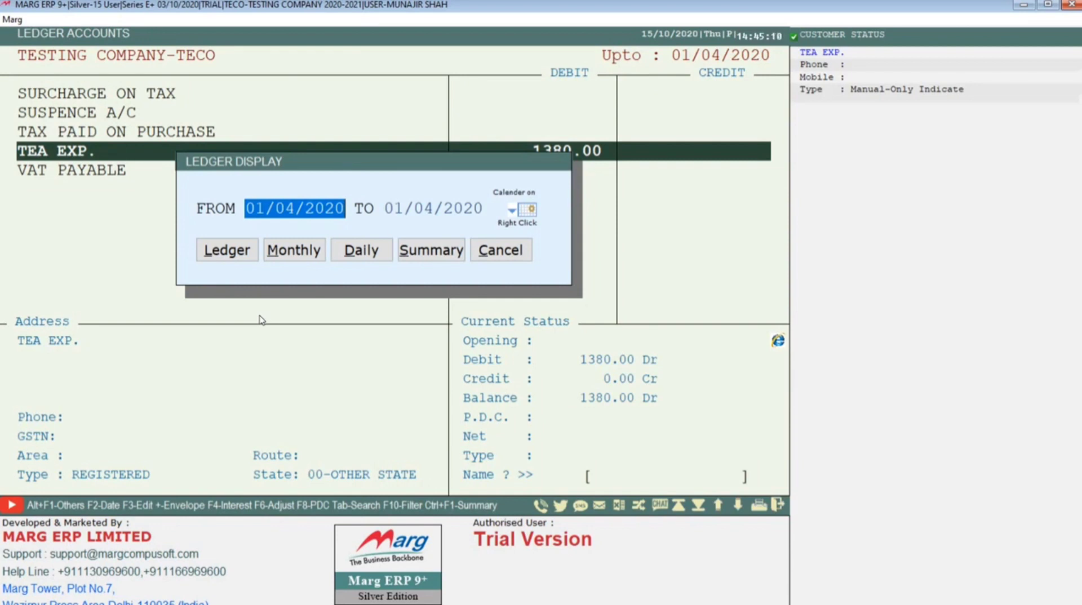
key("Return")
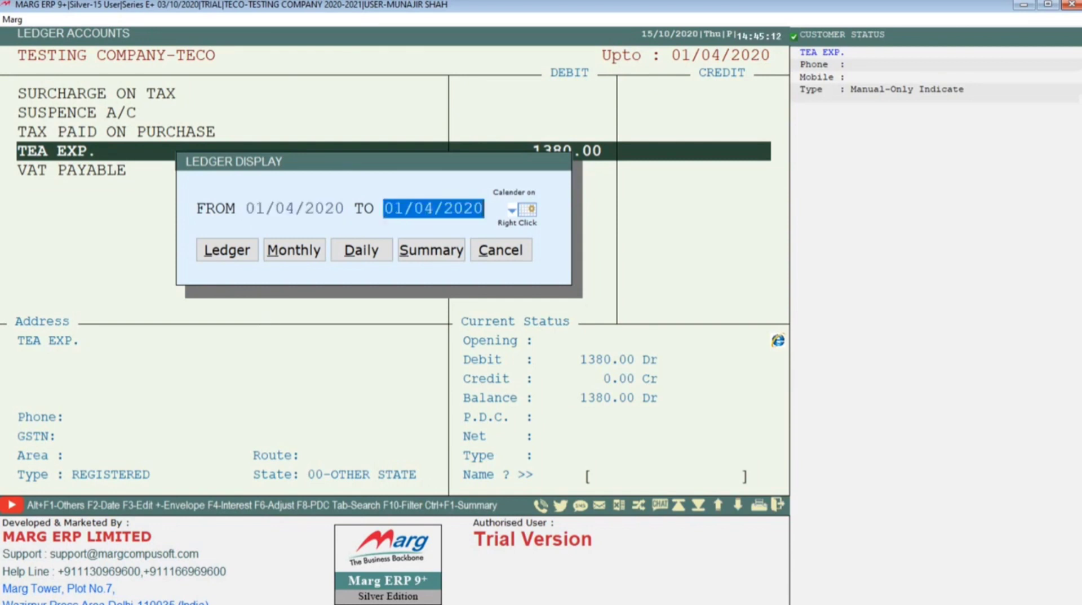
type("3110")
key("Return")
key("Return")
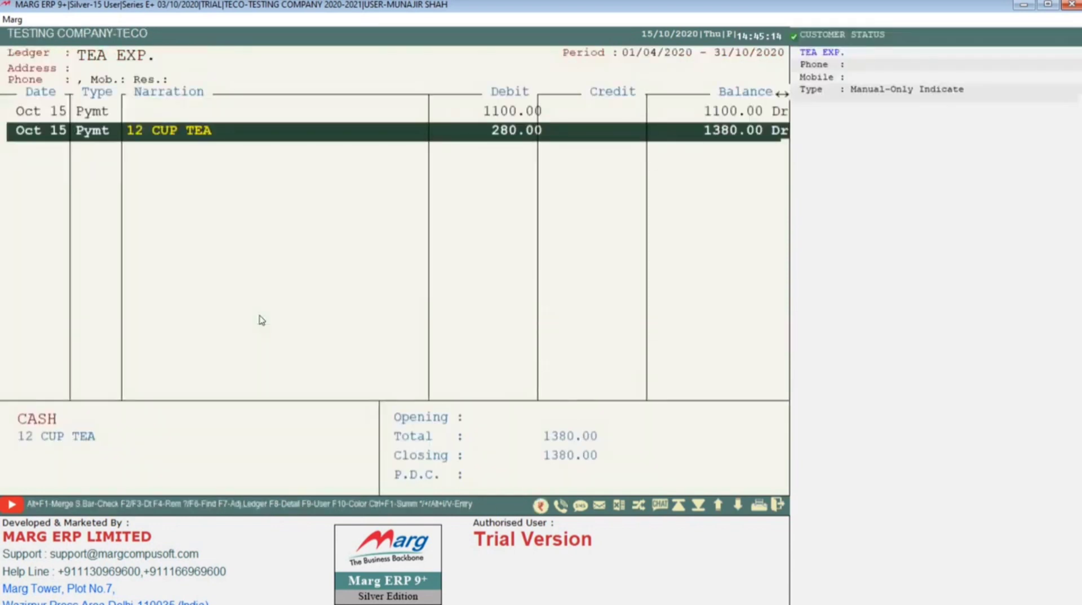
Review the two TEA EXP. payments and open the voucher of the 1100 payment
key("Up")
key("Down")
key("Up")
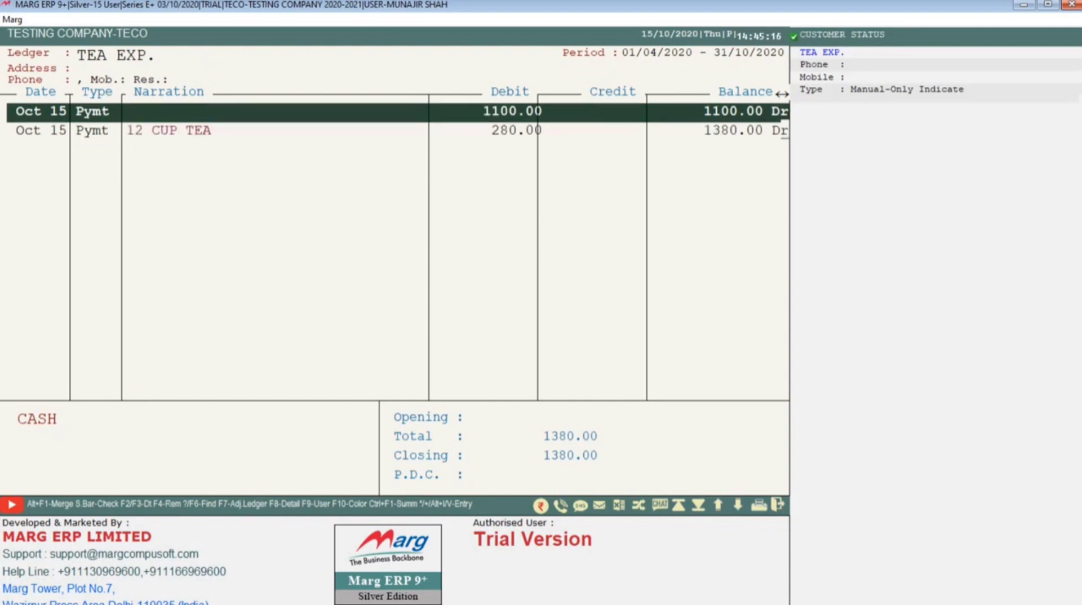
key("Down")
key("Up")
key("Return")
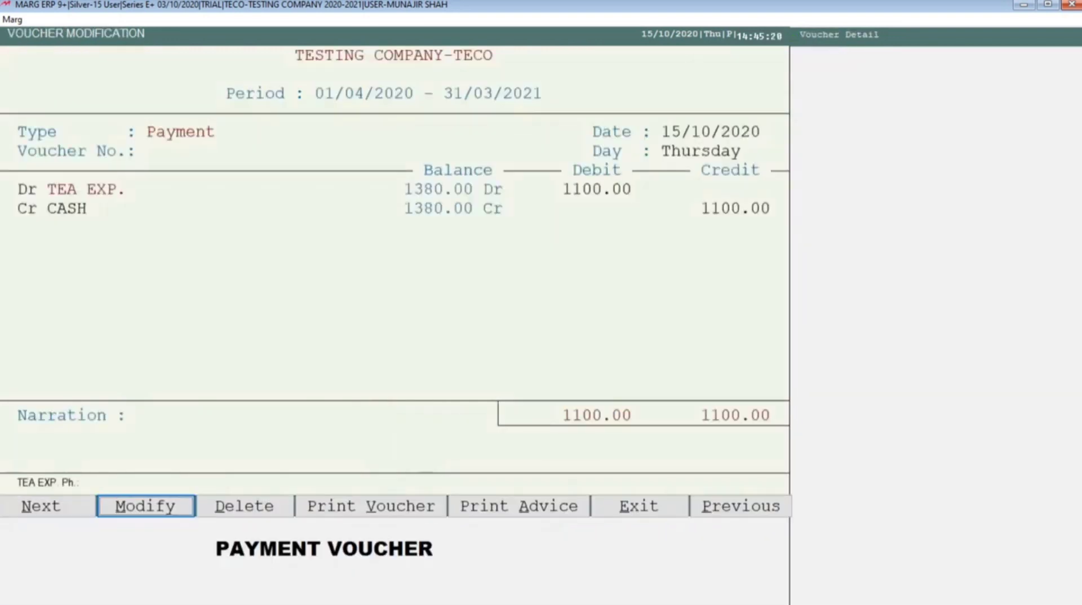
key("Return")
key("Return")
key("Return")
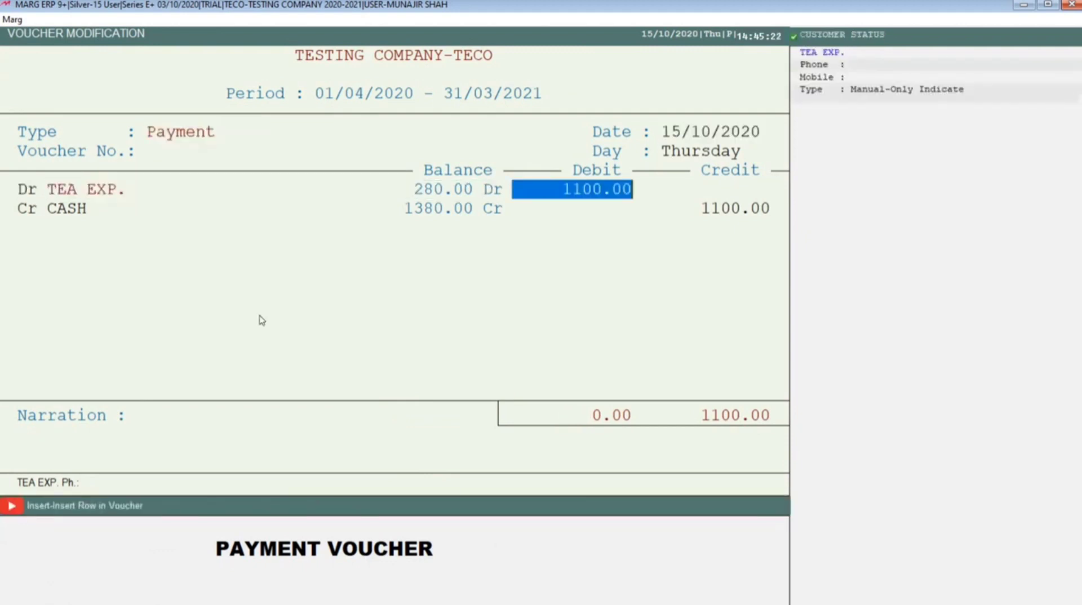
key("Escape")
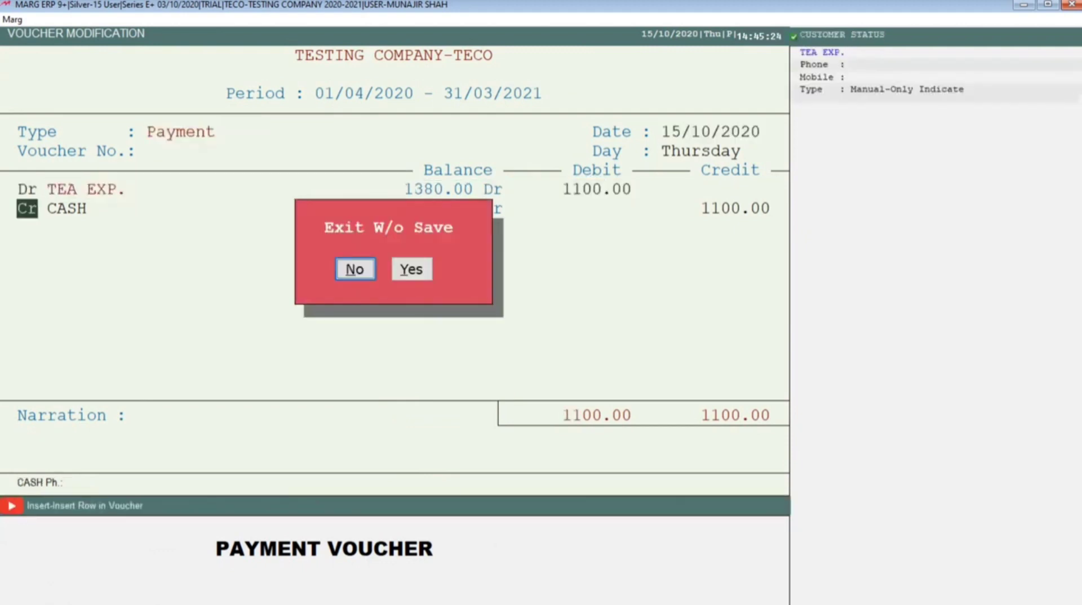
key("y")
Set the debit of the 1100 TEA EXP. payment voucher to 1050 and keep CASH as the credited account
key("Right")
key("Return")
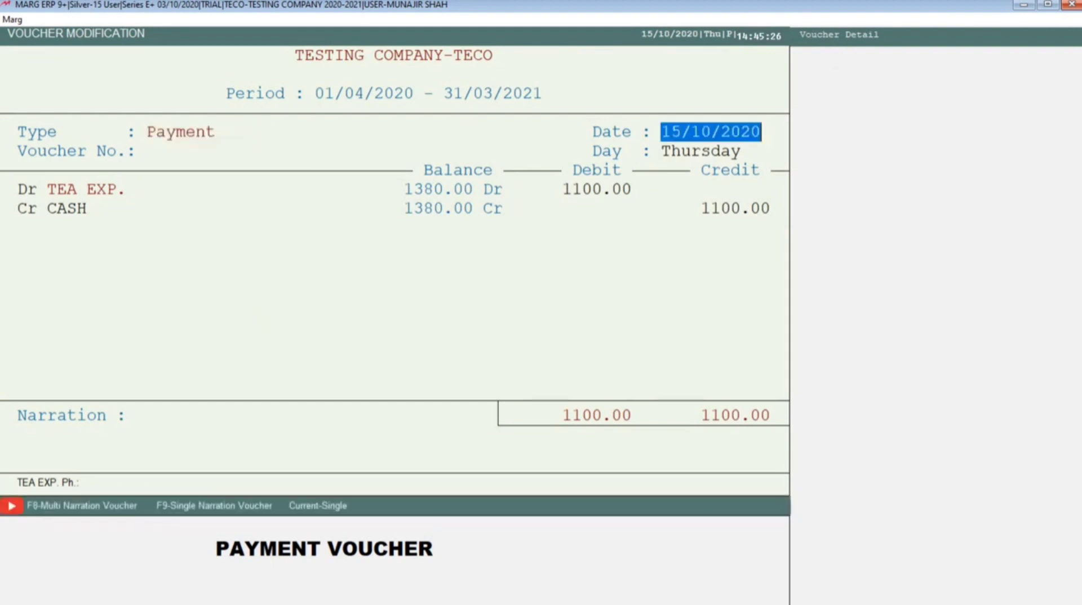
key("Return")
key("Return")
key("Return")
type("1050")
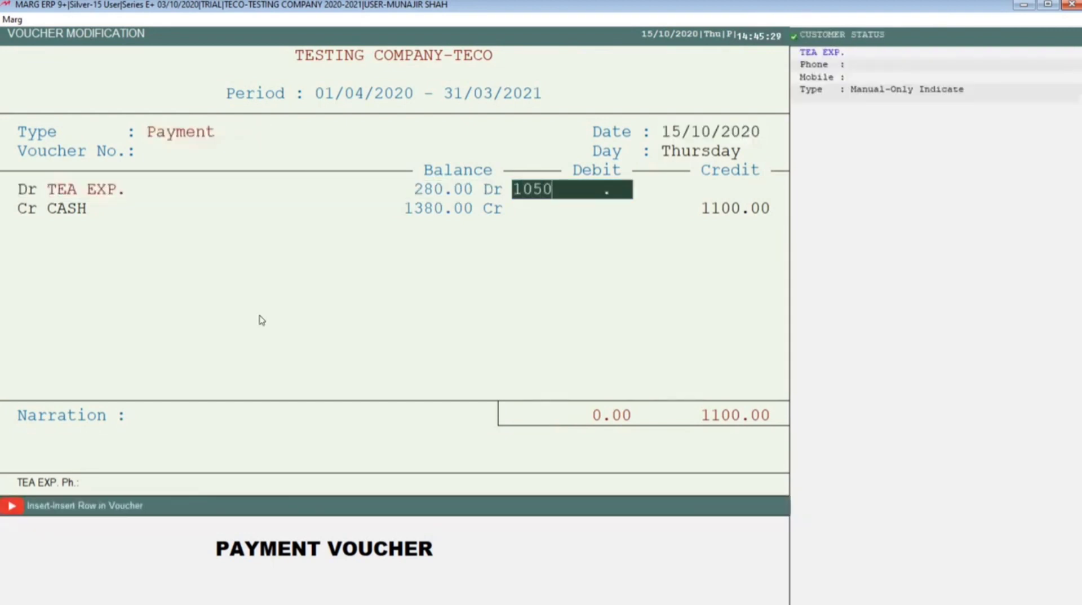
key("Return")
key("Return")
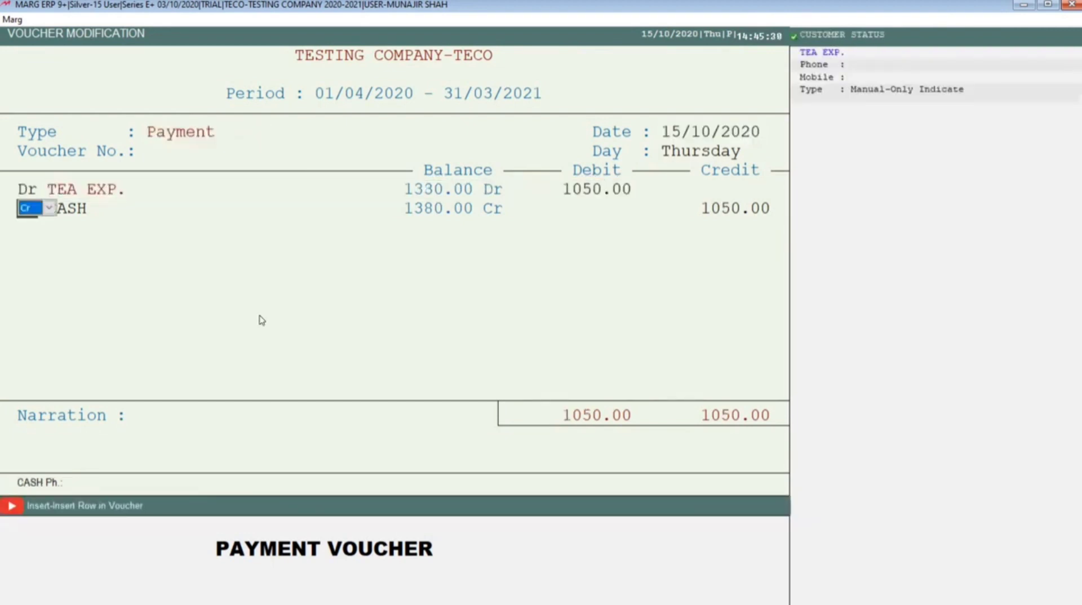
key("Return")
key("Return")
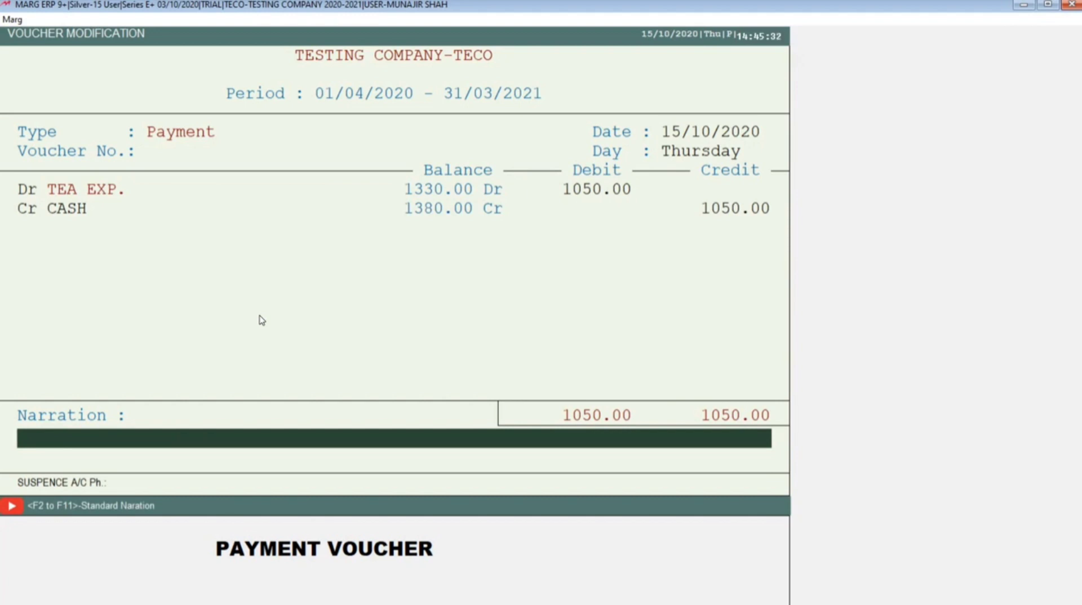
Enter the narration 24 CUP TEA, save the modified voucher and return to the TEA EXP. ledger
type("24 CUP TEA")
key("Return")
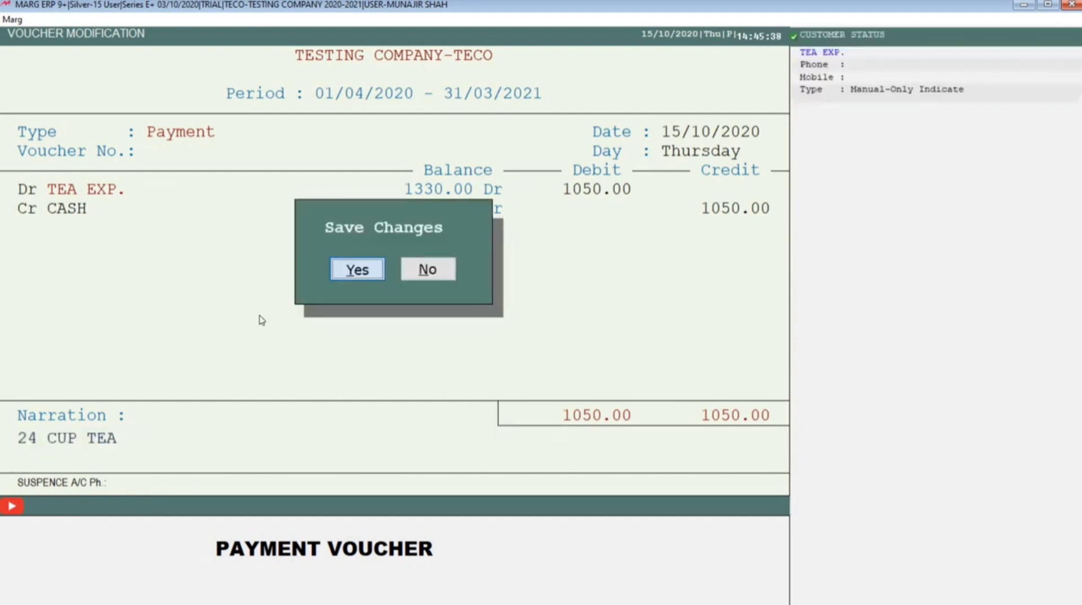
key("Return")
key("Escape")
key("Return")
key("Return")
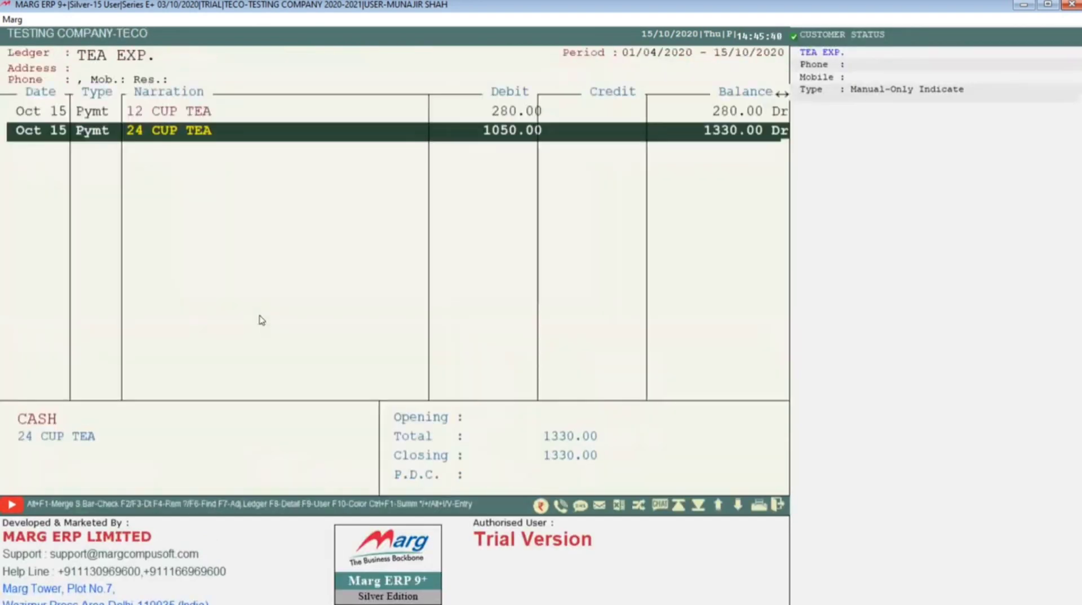
Select the 12 CUP TEA payment, dismiss the voucher modification dialog and return to the ledger accounts list
key("Up")
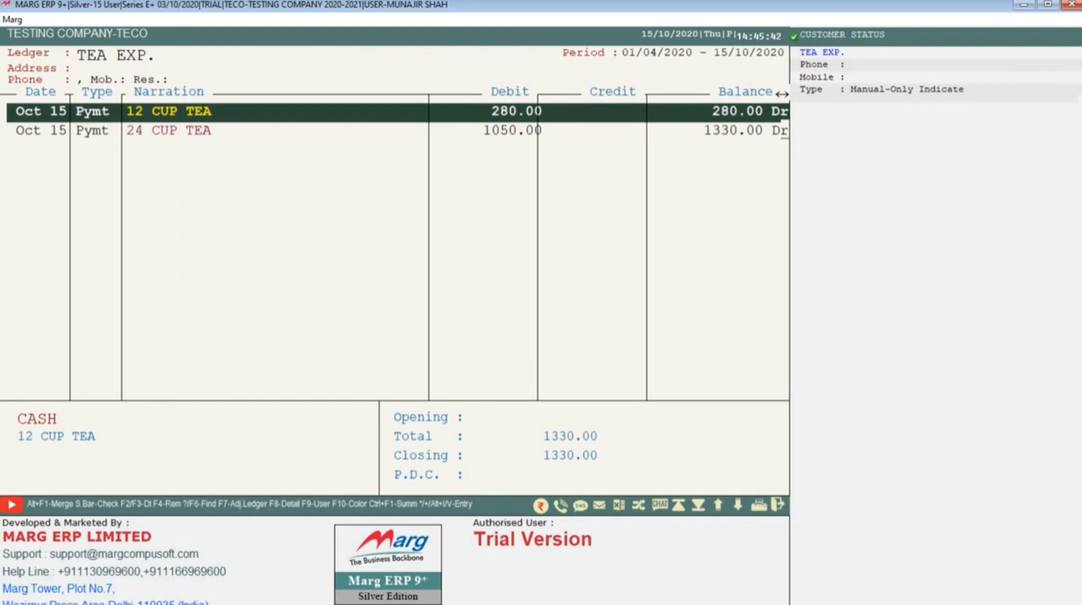
key("Return")
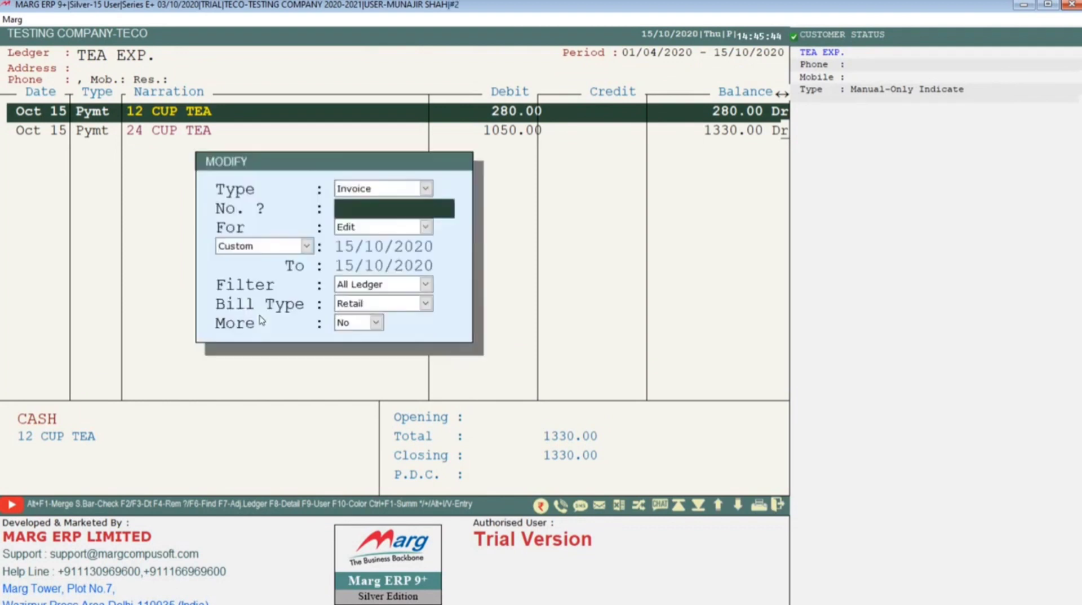
key("Escape")
key("Escape")
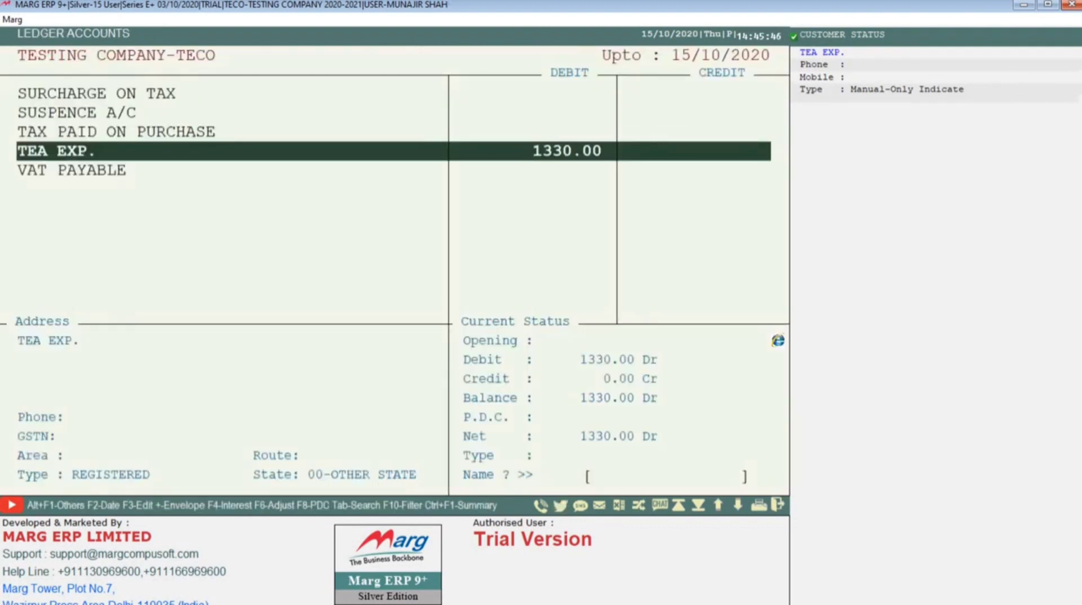
Browse back up through the ledger accounts list and return to the main screen
key("Up")
key("Up")
key("Page_Up")
key("Page_Up")
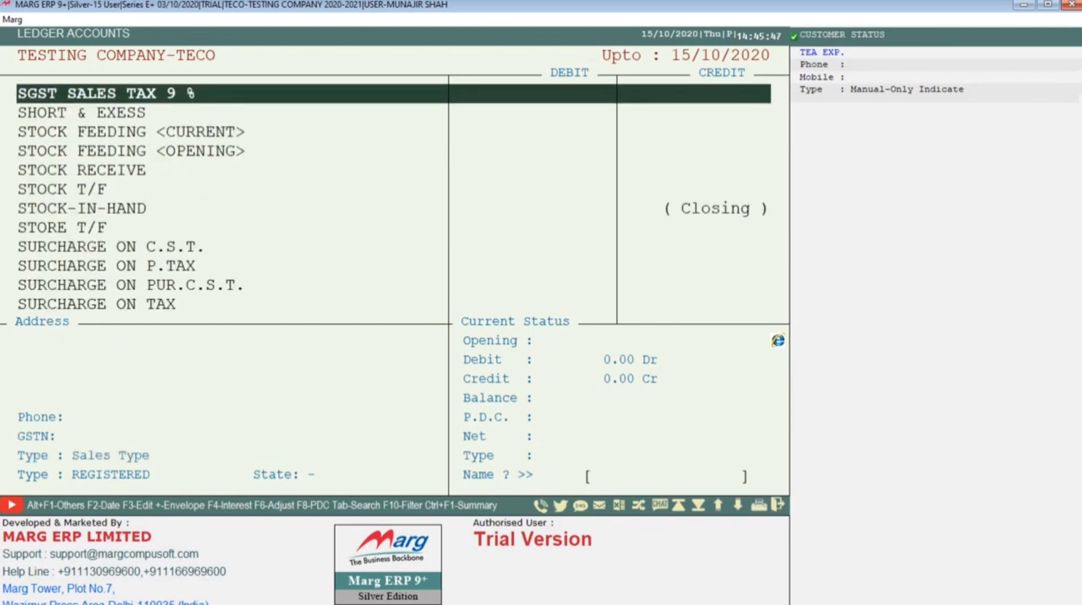
key("Page_Up")
key("Page_Up")
key("Page_Up")
key("Page_Up")
key("Page_Up")
key("Page_Up")
key("Page_Up")
key("Page_Up")
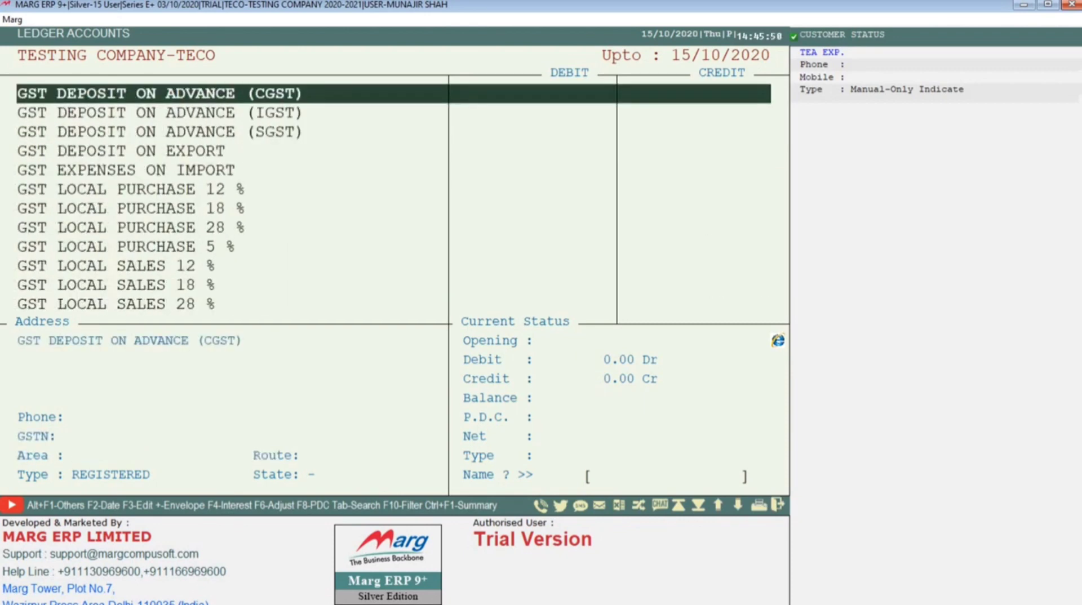
key("Escape")
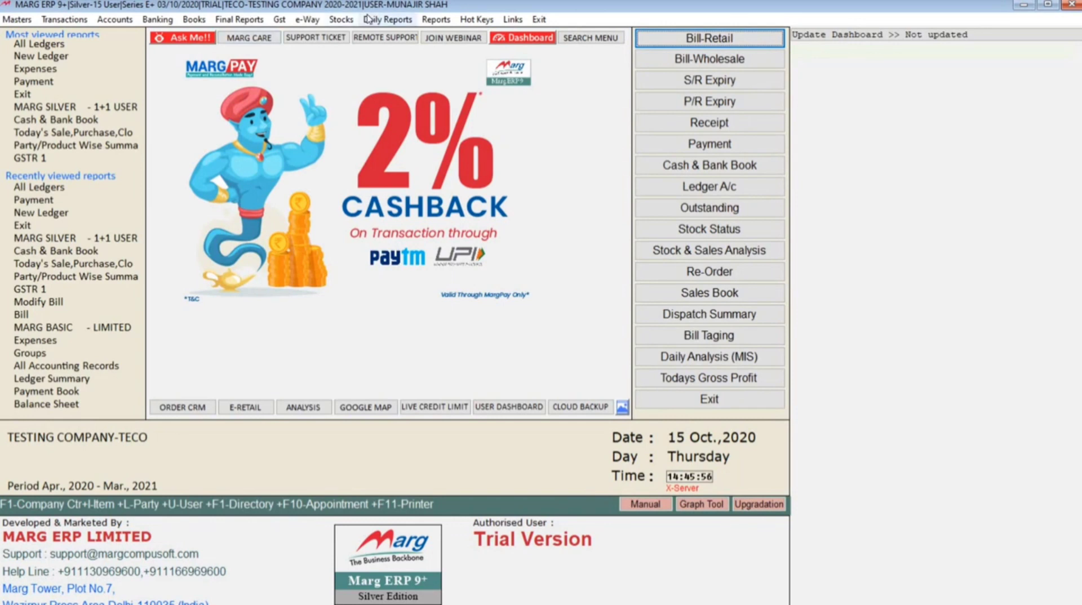
Display the Expenses accounts report, compare the direct and indirect expense groups, and open the direct group
left_click(436, 19)
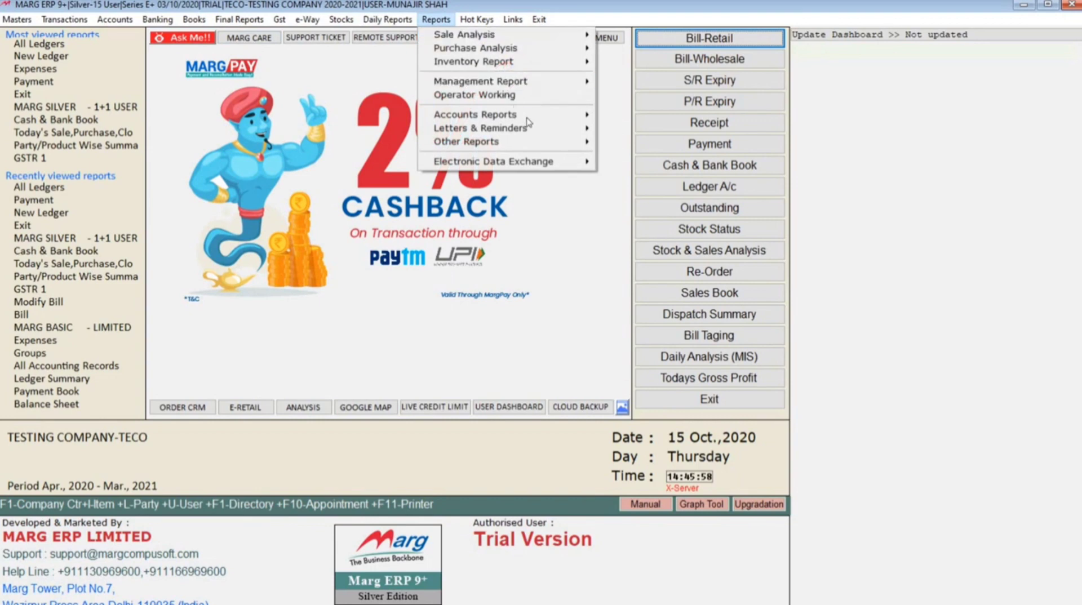
mouse_move(529, 115)
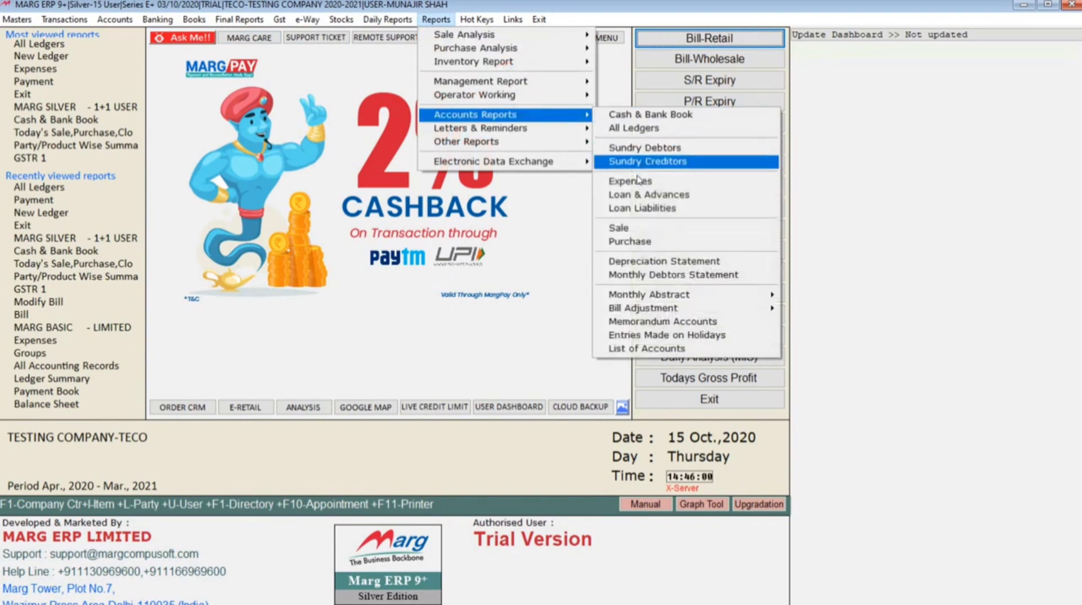
left_click(634, 181)
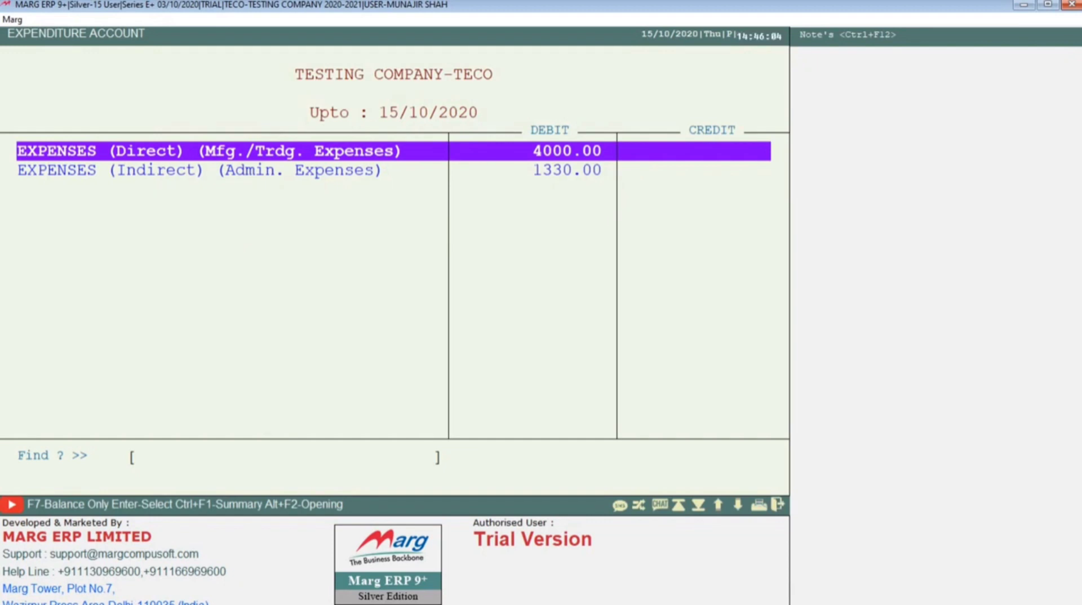
key("Down")
key("Up")
key("Down")
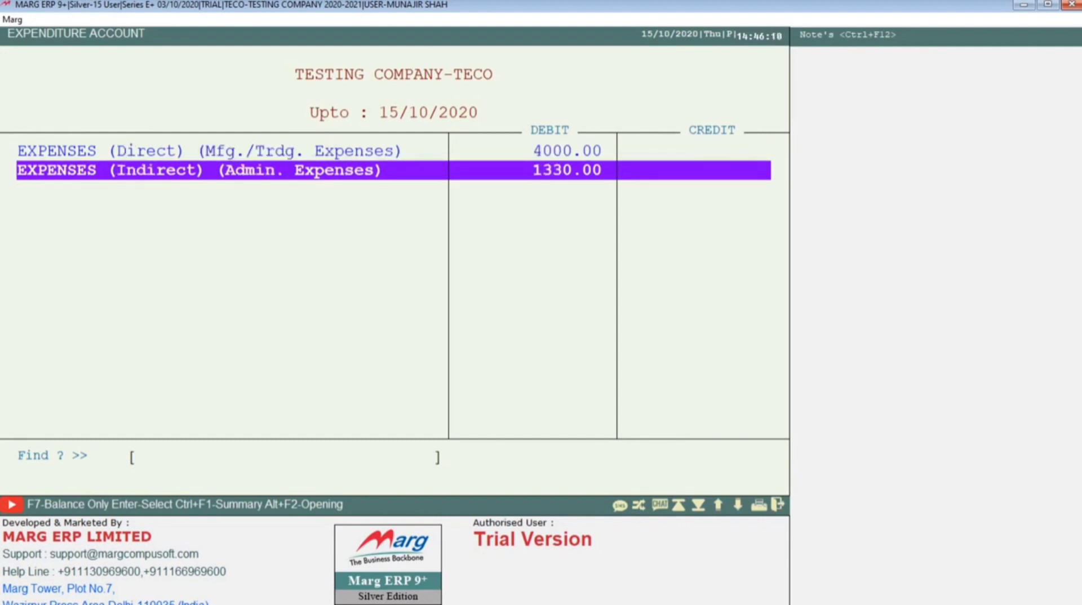
key("Up")
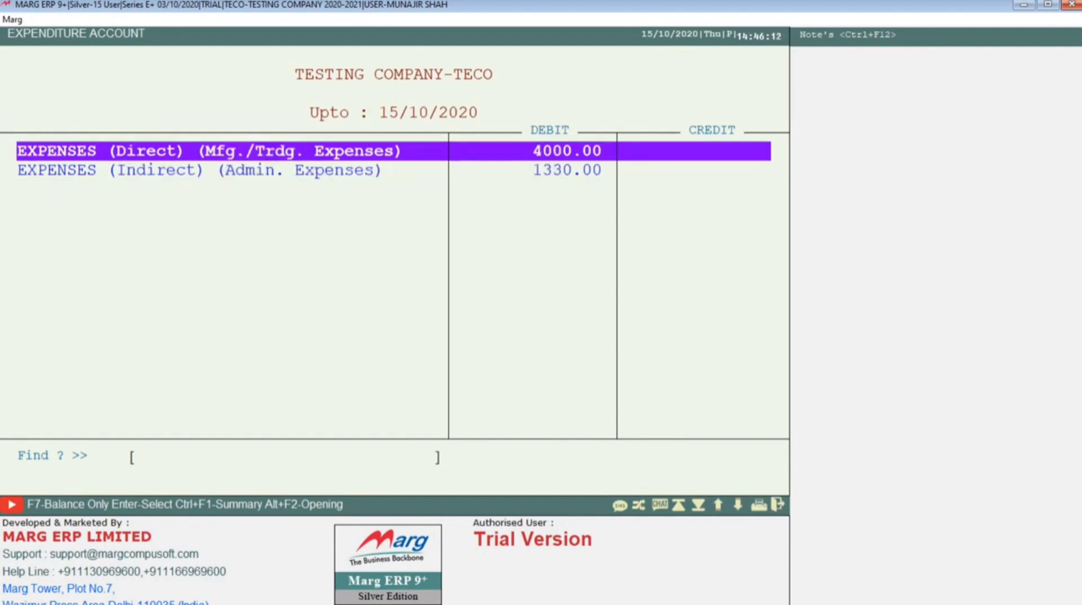
key("Return")
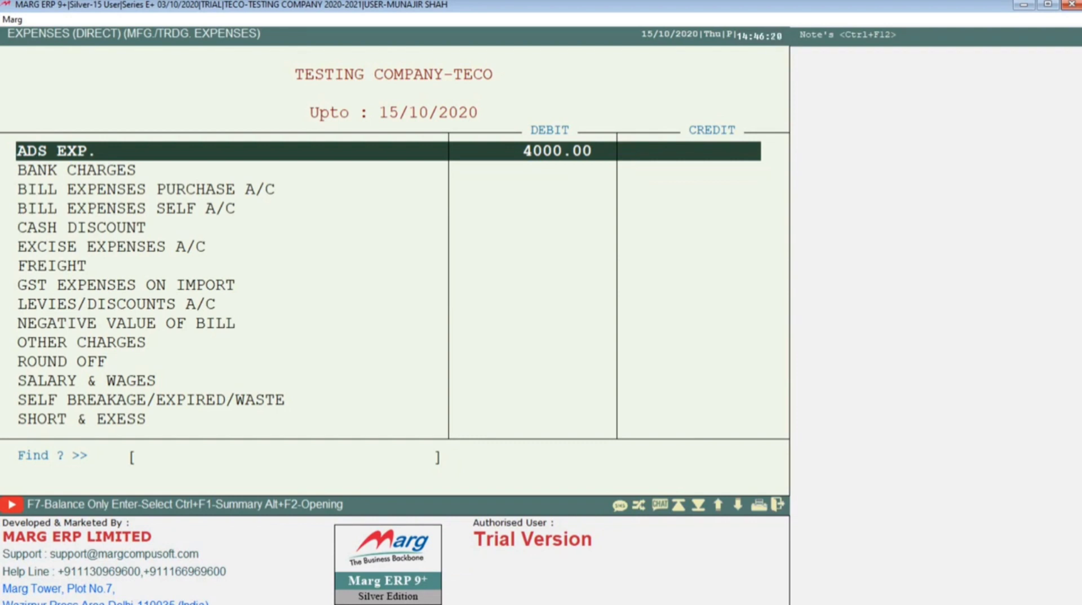
Look through the accounts and their debit balances in the direct expenses group
key("Down")
key("Up")
key("Down")
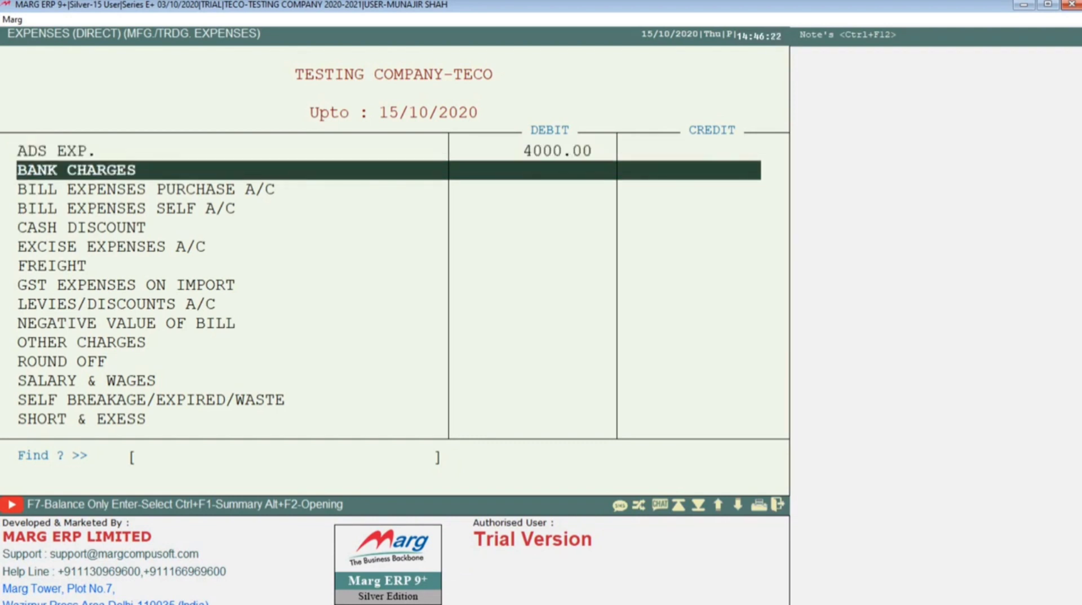
key("Down")
key("Down")
key("Down")
key("Down")
key("Down")
key("Down")
key("Down")
key("Down")
key("Down")
key("Down")
key("Down")
key("Down")
key("Down")
key("Down")
key("Down")
key("Down")
key("Up")
key("Up")
key("Up")
key("Up")
key("Up")
key("Up")
key("Up")
key("Up")
key("Up")
key("Up")
key("Up")
key("Up")
key("Up")
key("Up")
key("Up")
key("Up")
key("Up")
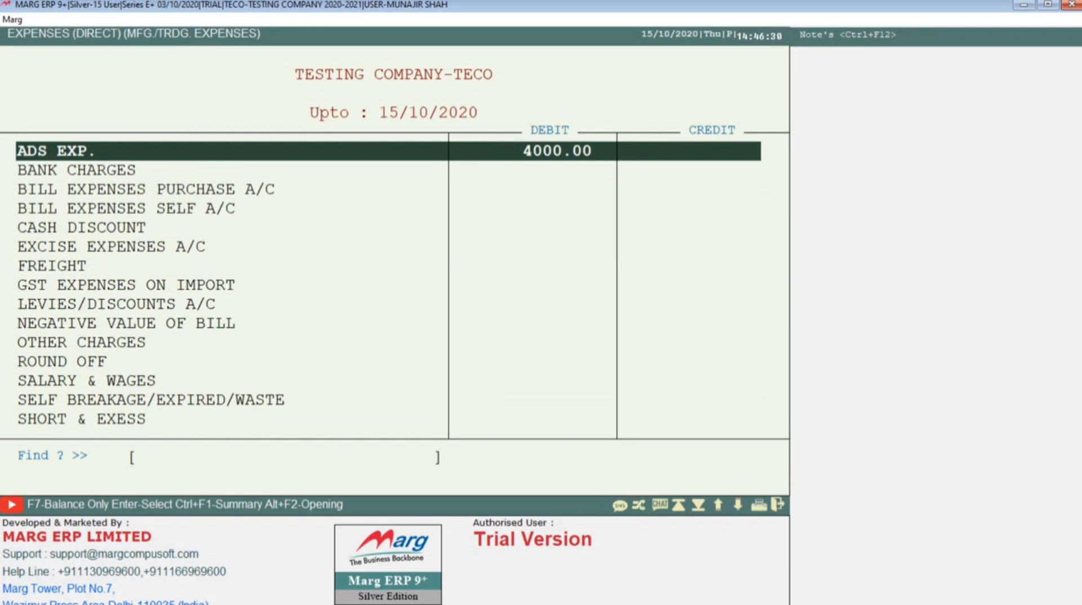
Display the ADS EXP. ledger for 01/04/2020 to 15/10/2020, then close it and return to the direct expenses list
key("Return")
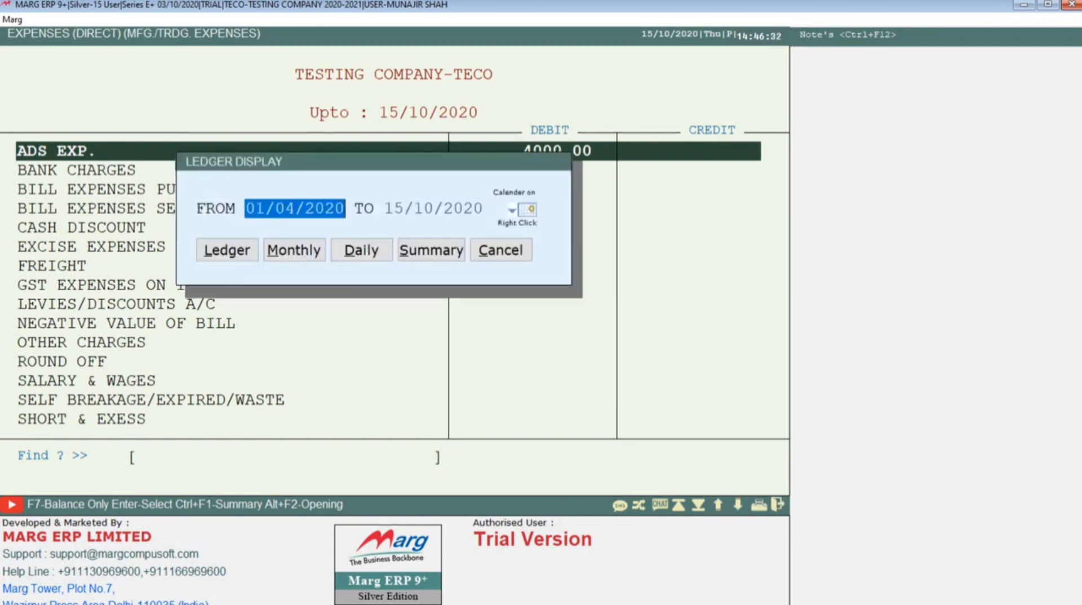
key("Return")
key("Return")
key("Return")
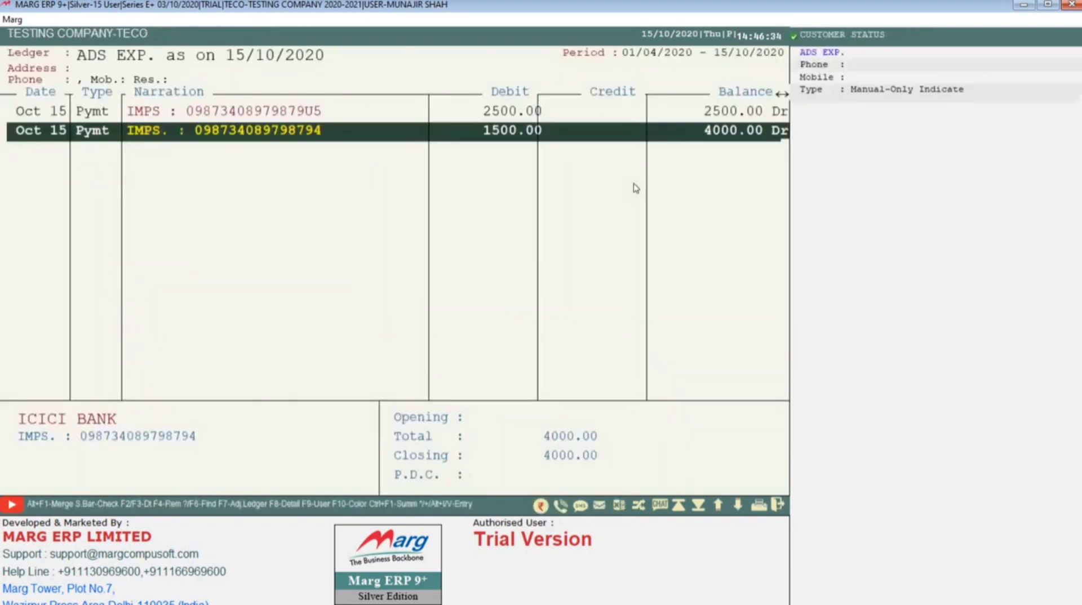
key("Escape")
key("Escape")
key("Escape")
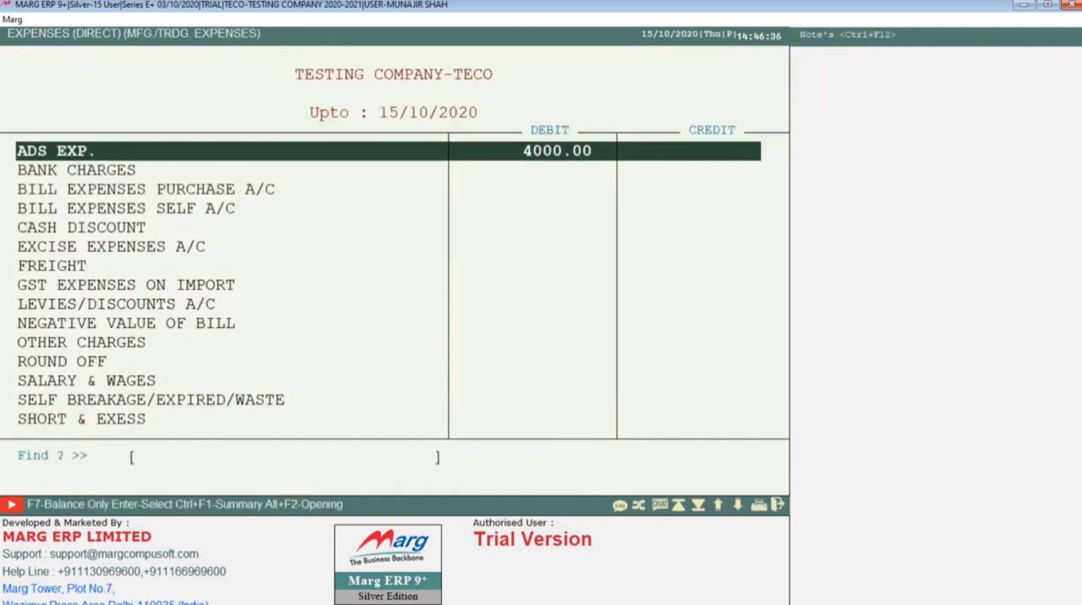